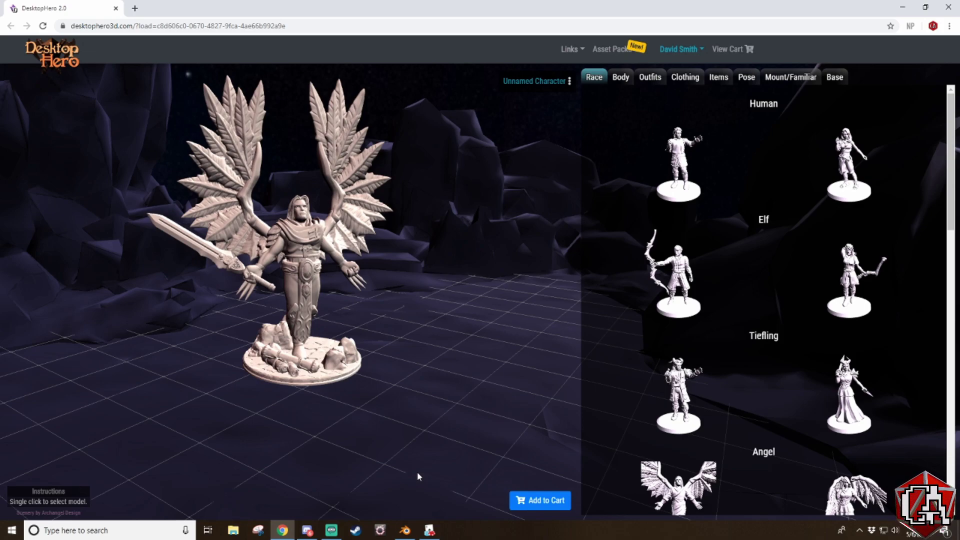
# Step: Bring Blender to the front after finishing the winged angel in DesktopHero 3D
pyautogui.click(405, 530)
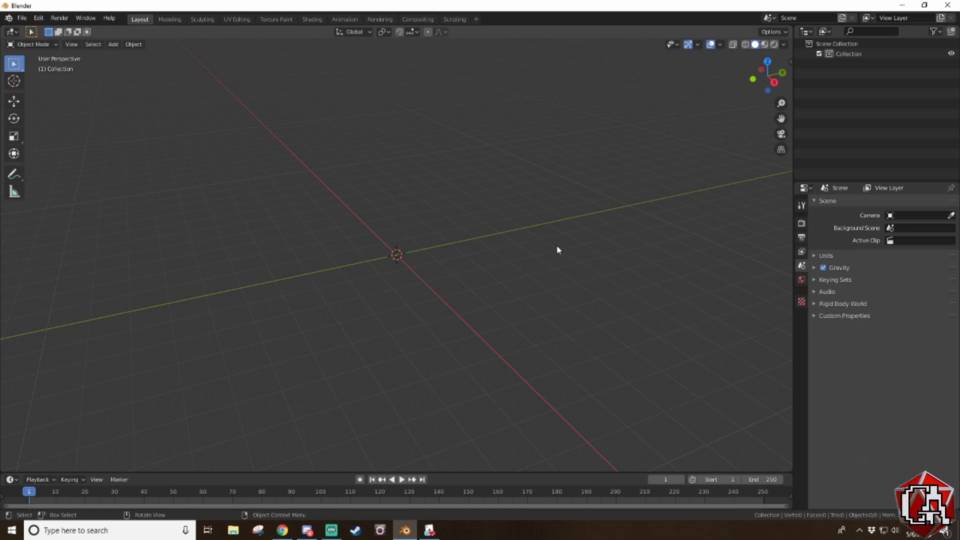
# Step: Box-select Blender's default camera, cube and light and delete them
pyautogui.moveTo(557, 248); pyautogui.dragTo(578, 321, button='middle')
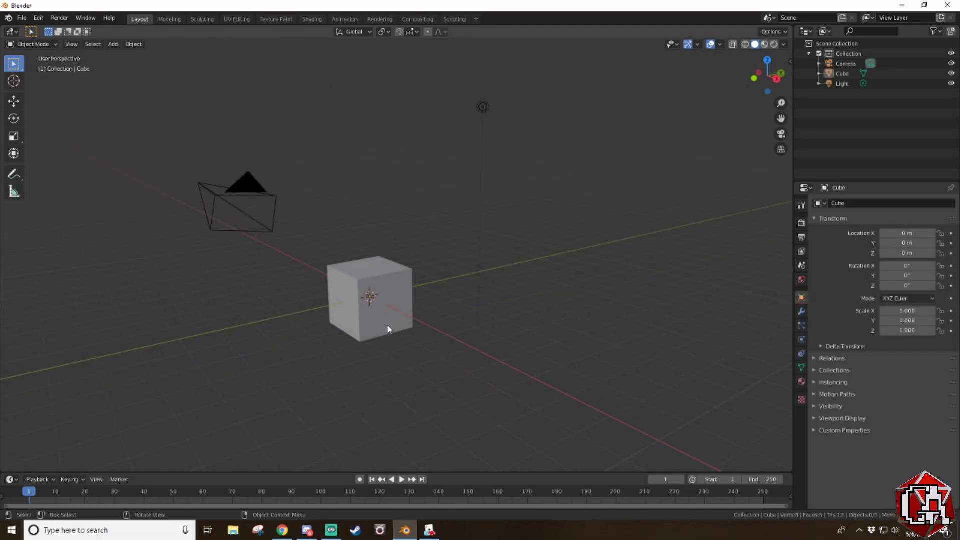
pyautogui.moveTo(576, 406); pyautogui.dragTo(174, 71)
pyautogui.press('Delete')
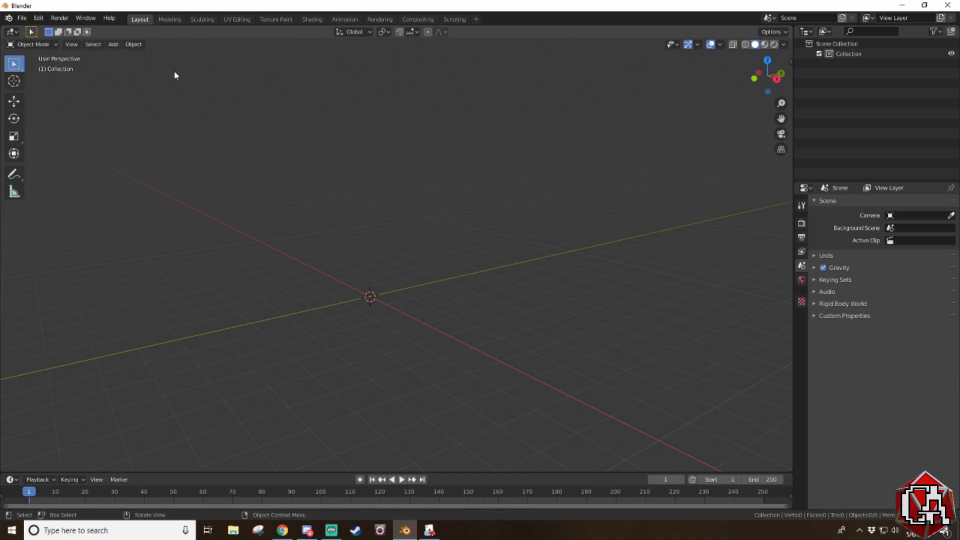
# Step: Import character.stl from the Downloads folder through the STL importer
pyautogui.click(22, 19)
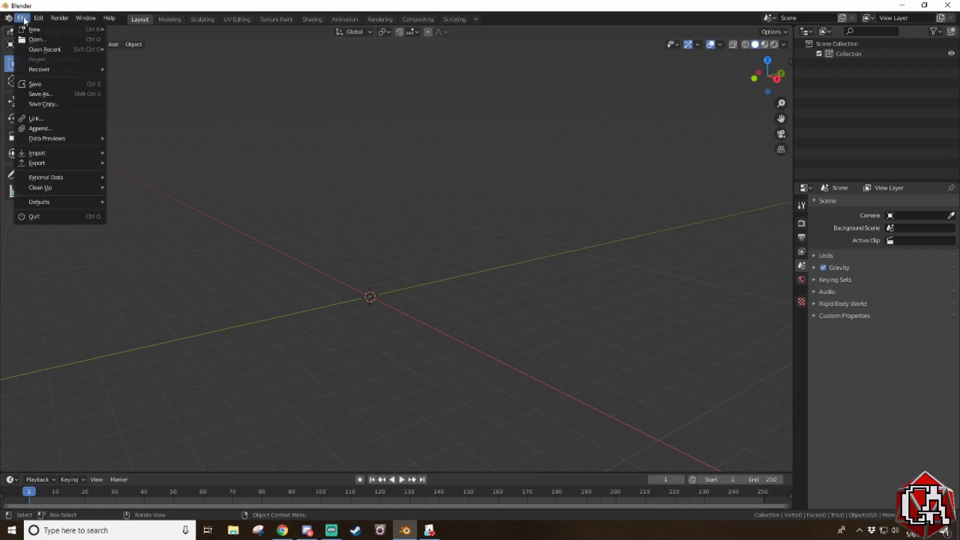
pyautogui.moveTo(95, 154)
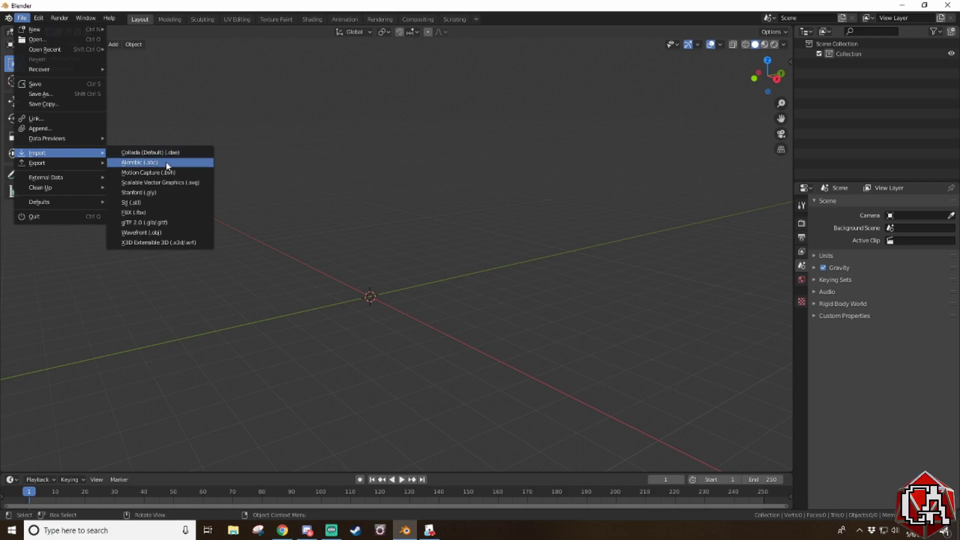
pyautogui.click(162, 202)
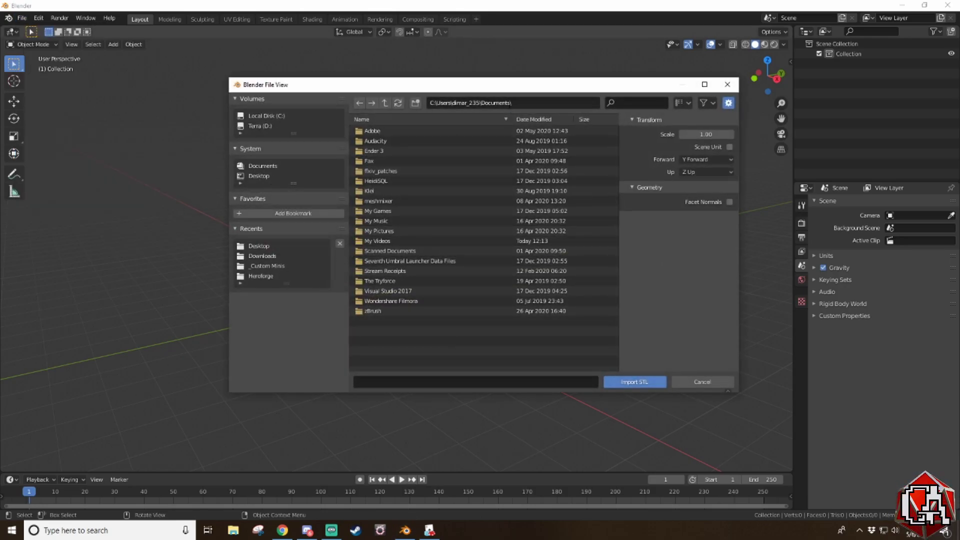
pyautogui.doubleClick(482, 103)
pyautogui.write('Do')
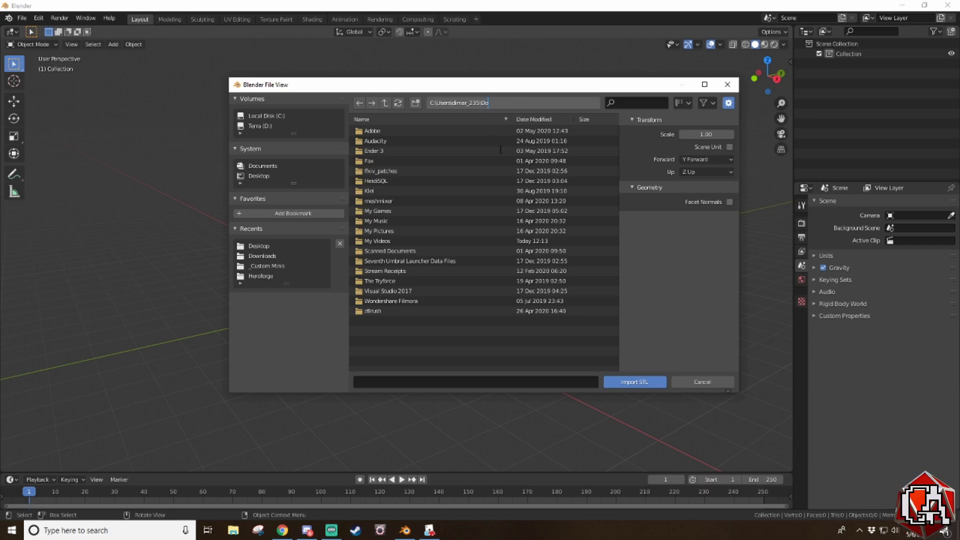
pyautogui.write('wnloads')
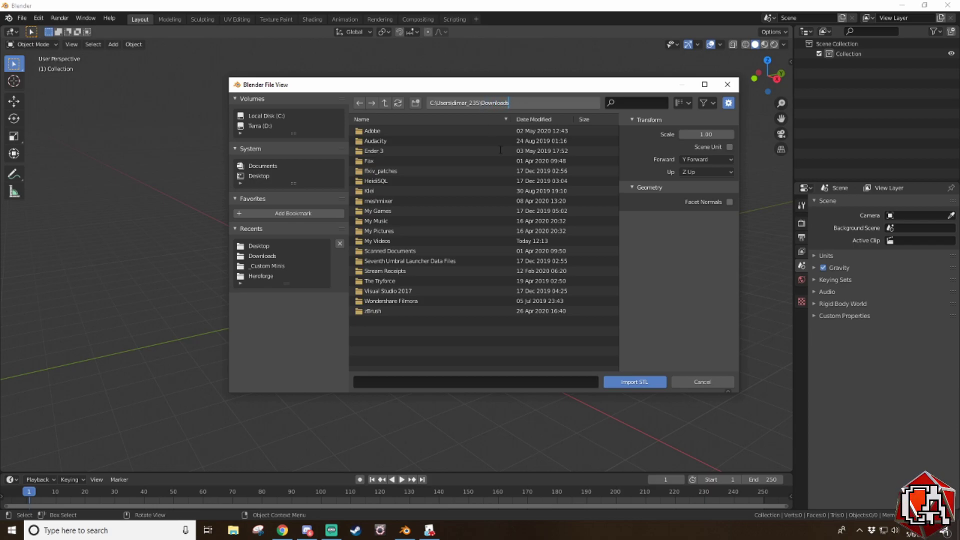
pyautogui.press('Return')
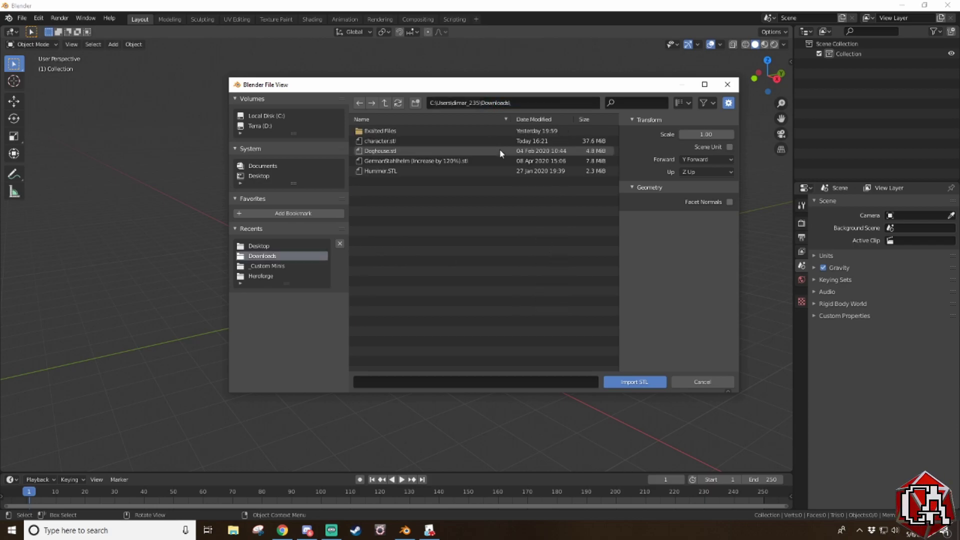
pyautogui.doubleClick(394, 140)
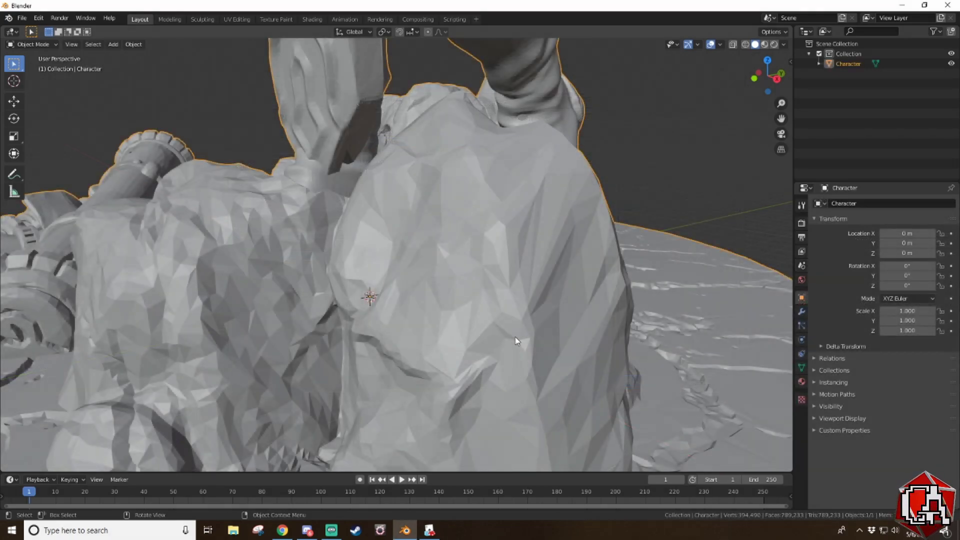
# Step: Zoom and orbit to a frontal view of the imported character
pyautogui.scroll(-10, 515, 339)
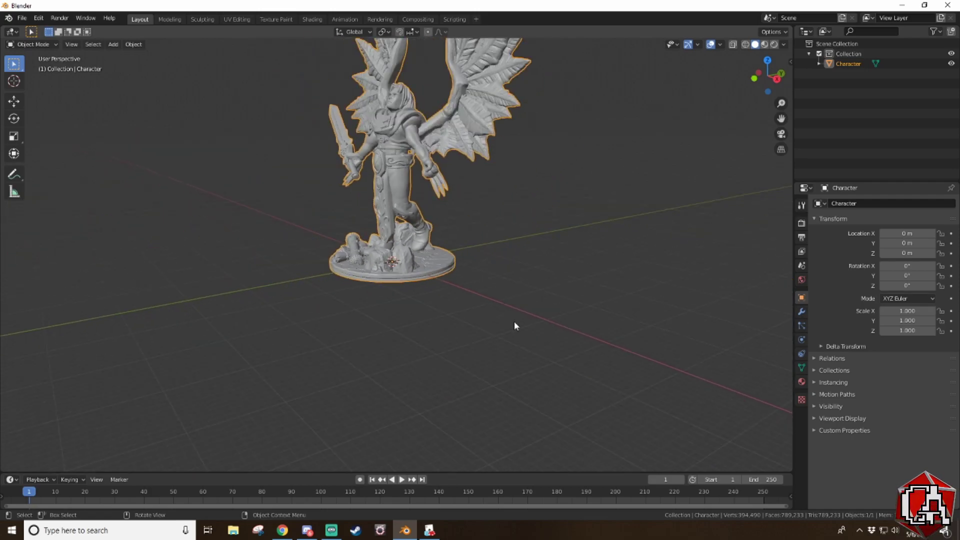
pyautogui.moveTo(514, 321); pyautogui.dragTo(543, 328, button='middle')
pyautogui.scroll(2, 544, 333)
pyautogui.rightClick(546, 379)
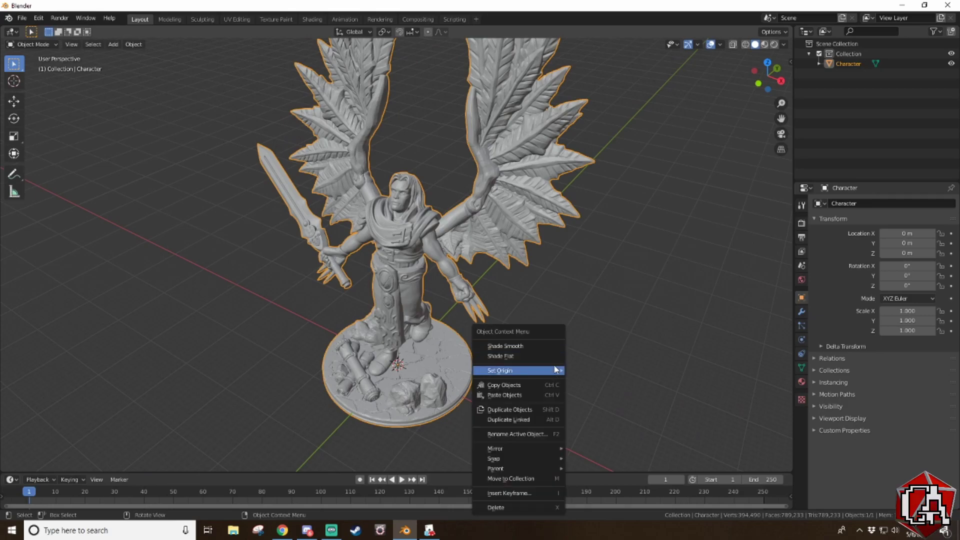
pyautogui.click(634, 335)
pyautogui.click(632, 303)
pyautogui.moveTo(532, 378); pyautogui.dragTo(758, 292, button='middle')
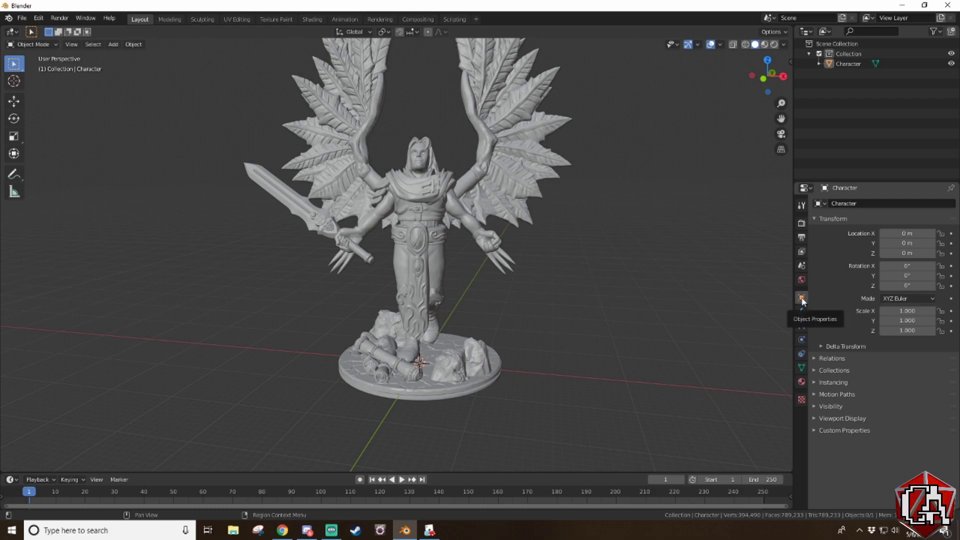
# Step: Set the Character's X, Y and Z scale to 0.15 each
pyautogui.click(918, 312)
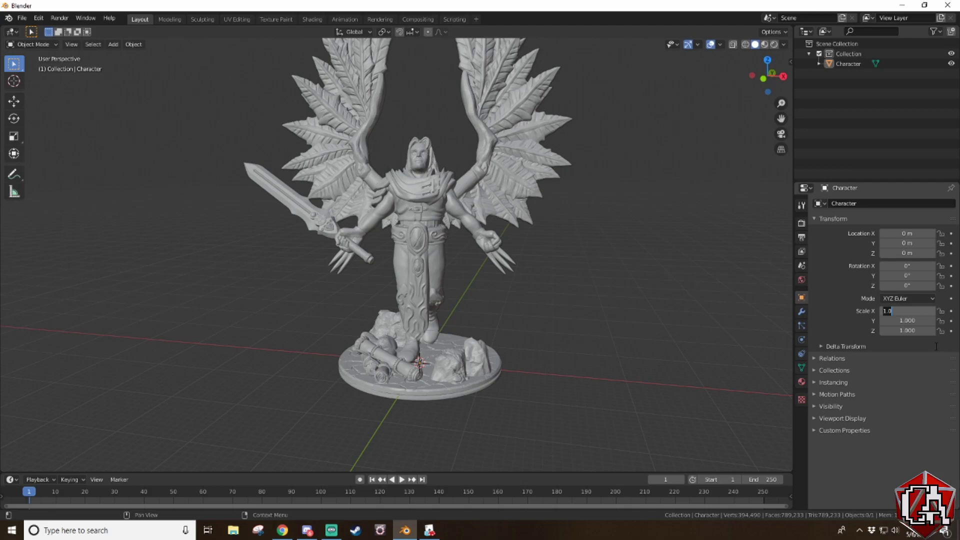
pyautogui.press('BackSpace')
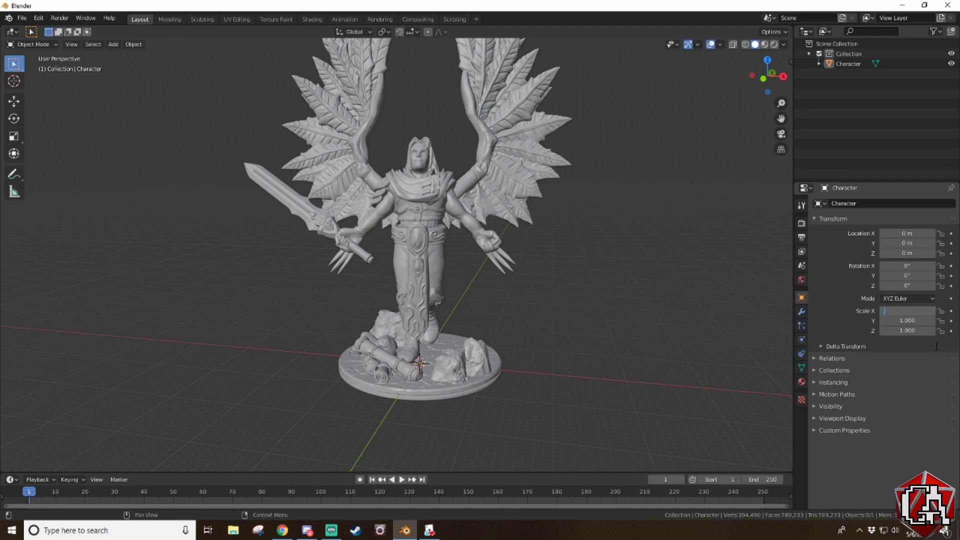
pyautogui.write('0.15')
pyautogui.press('Tab')
pyautogui.write('0.15')
pyautogui.press('Tab')
pyautogui.write('0.15')
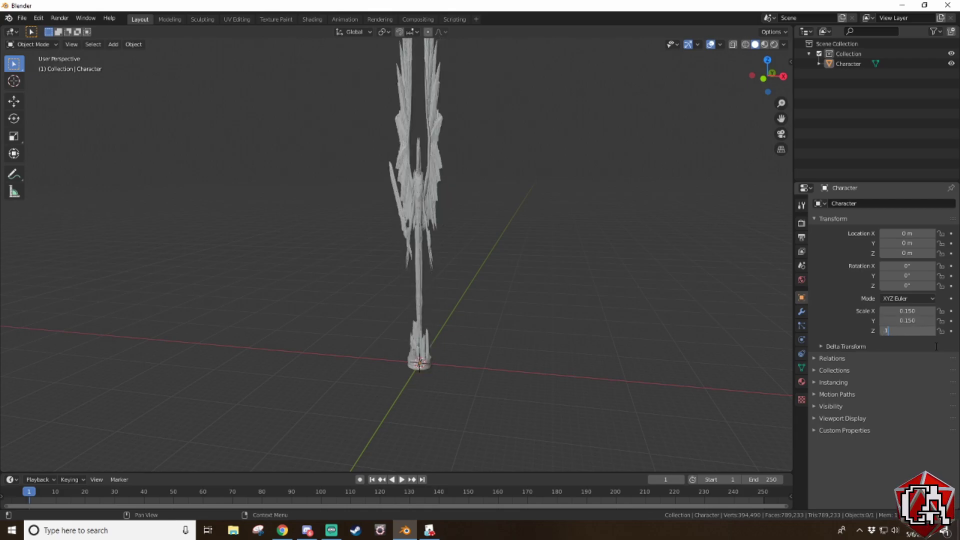
pyautogui.press('Tab')
pyautogui.keyDown('shift'); pyautogui.moveTo(490, 420); pyautogui.dragTo(485, 305, button='middle'); pyautogui.keyUp('shift')
# Step: Recentre the view on the character and show its Modifier Properties
pyautogui.scroll(5, 463, 347)
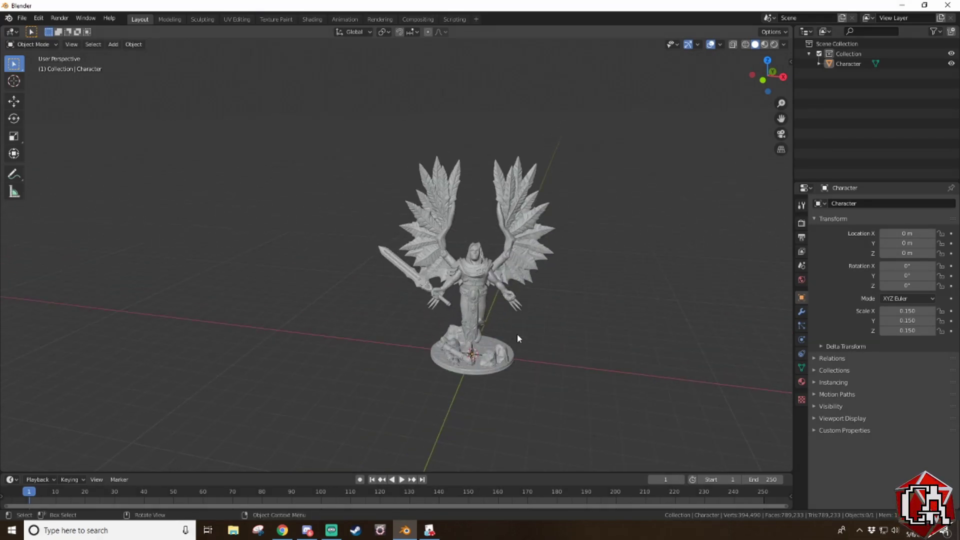
pyautogui.keyDown('shift'); pyautogui.moveTo(634, 302); pyautogui.dragTo(551, 319, button='middle'); pyautogui.keyUp('shift')
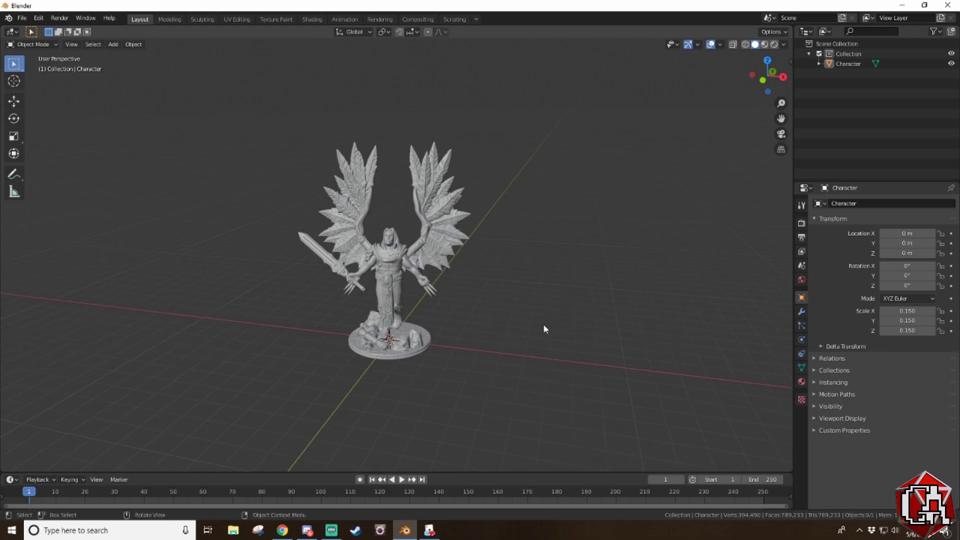
pyautogui.scroll(2, 545, 329)
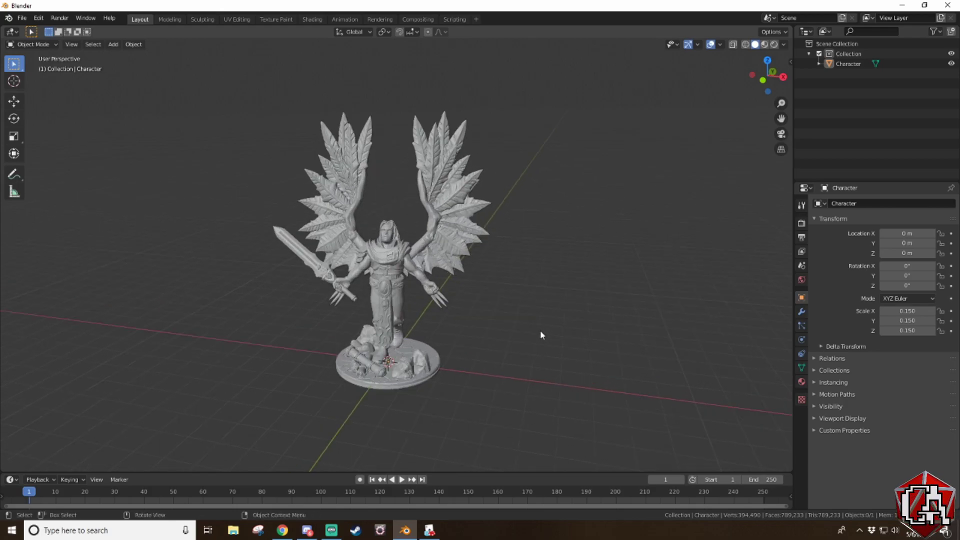
pyautogui.rightClick(532, 378)
pyautogui.moveTo(533, 372)
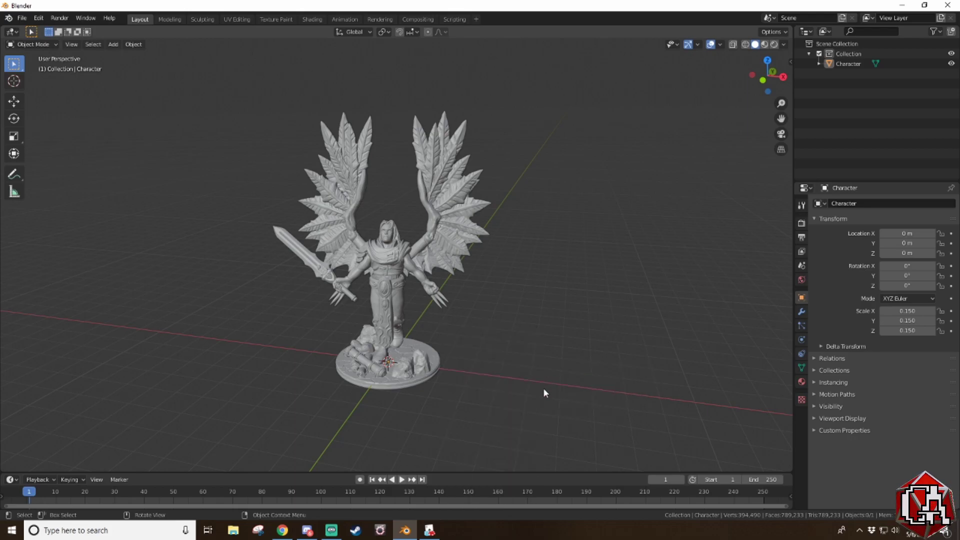
pyautogui.moveTo(543, 388); pyautogui.dragTo(551, 391, button='middle')
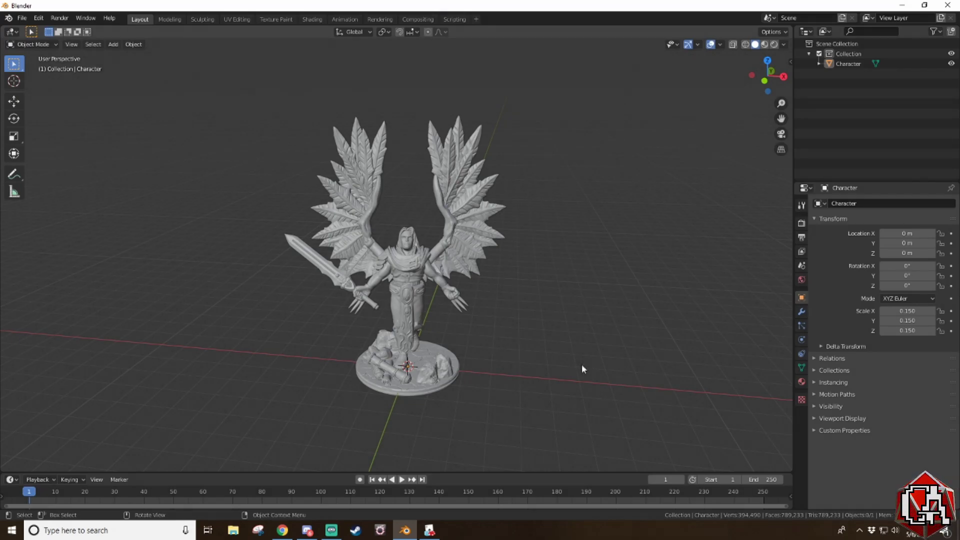
pyautogui.click(801, 312)
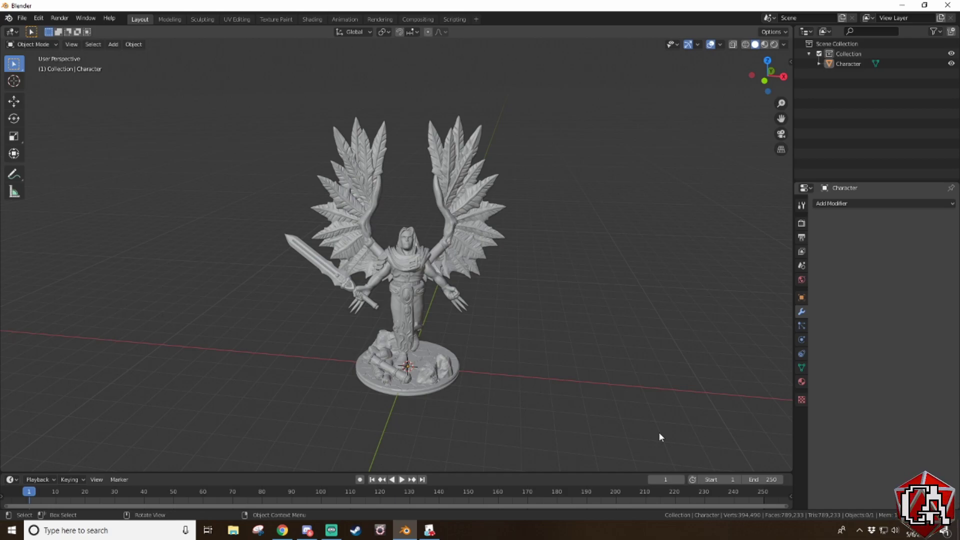
# Step: Add a Decimate modifier to the Character with a ratio of 0.25
pyautogui.click(860, 204)
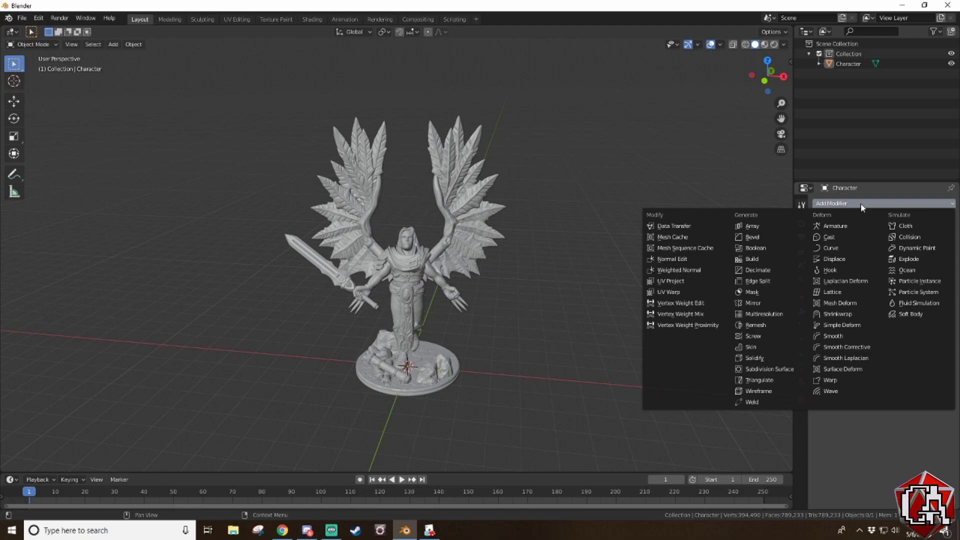
pyautogui.click(860, 203)
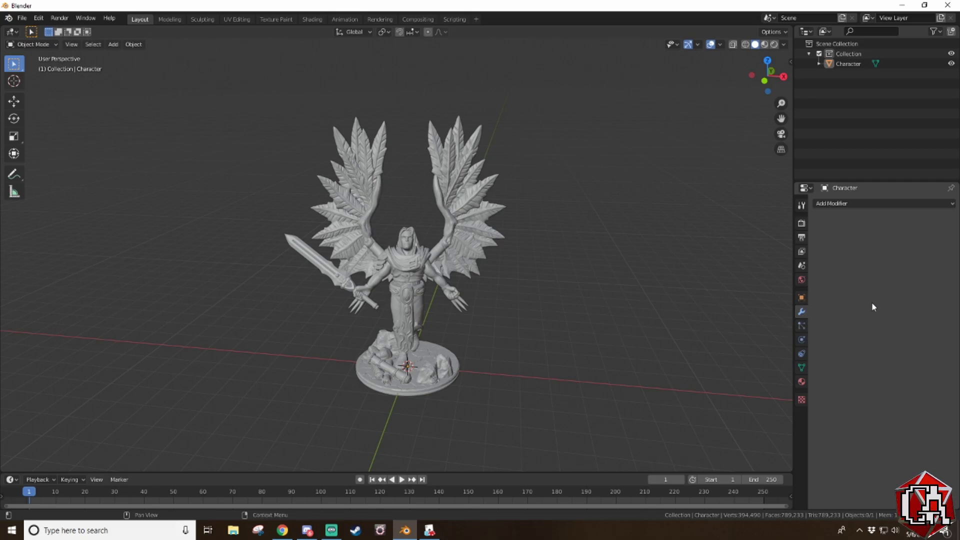
pyautogui.click(854, 202)
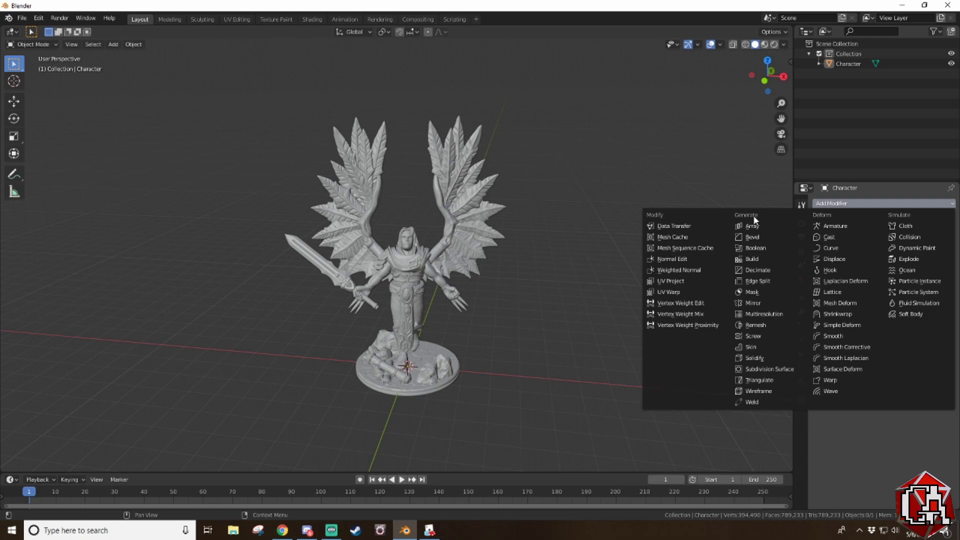
pyautogui.click(751, 269)
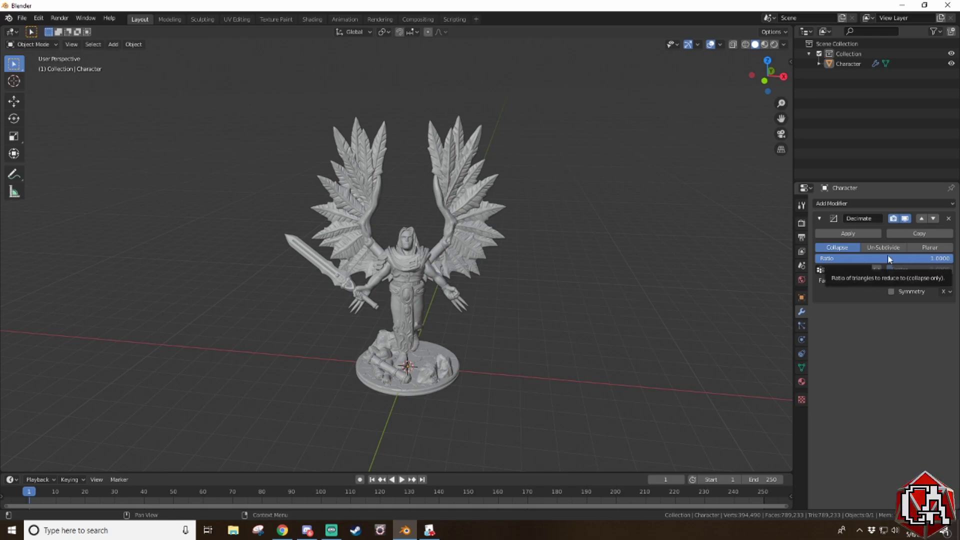
pyautogui.click(859, 258)
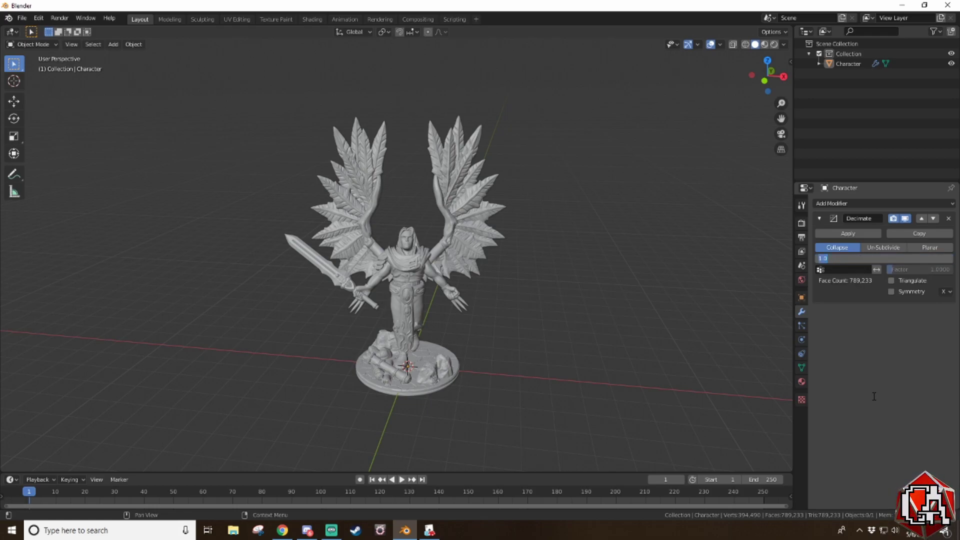
pyautogui.write('2500')
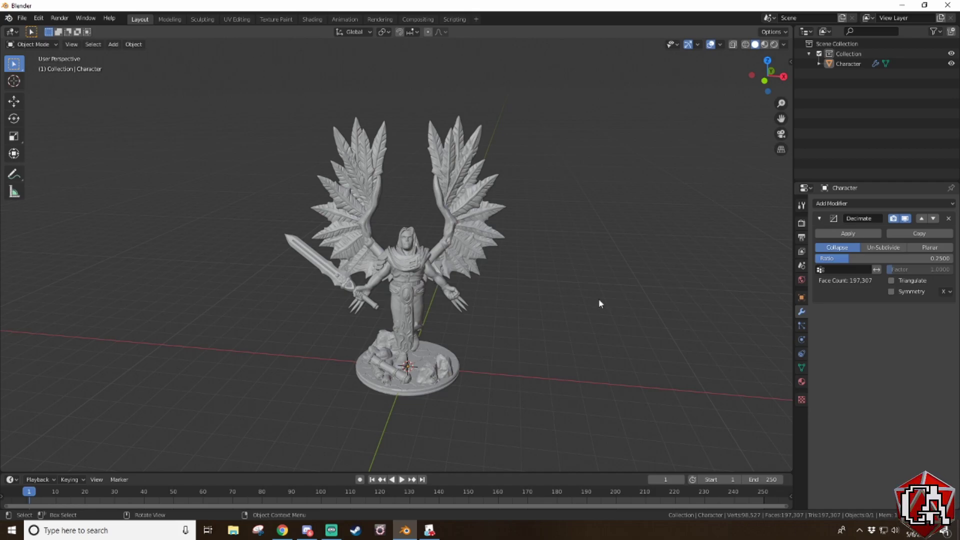
pyautogui.click(856, 258)
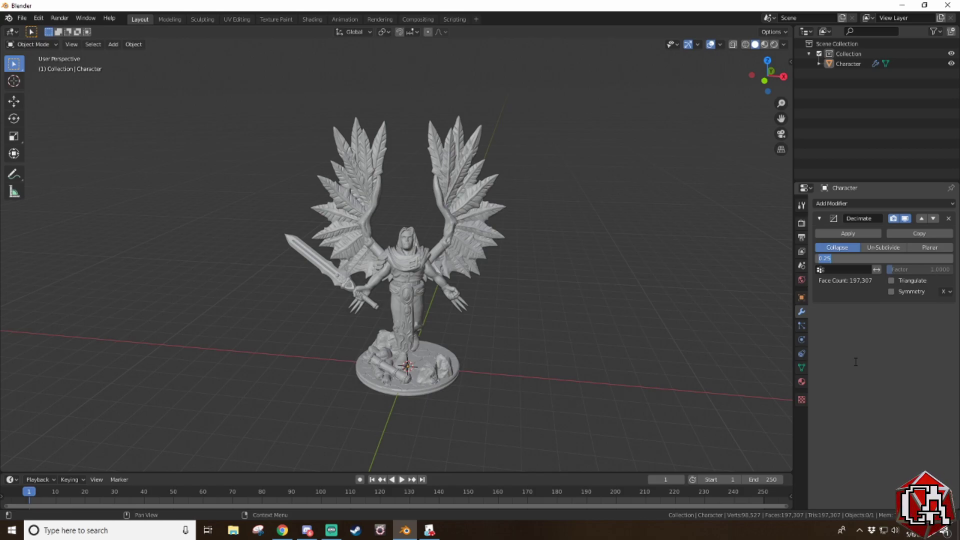
pyautogui.write('.08')
pyautogui.press('Return')
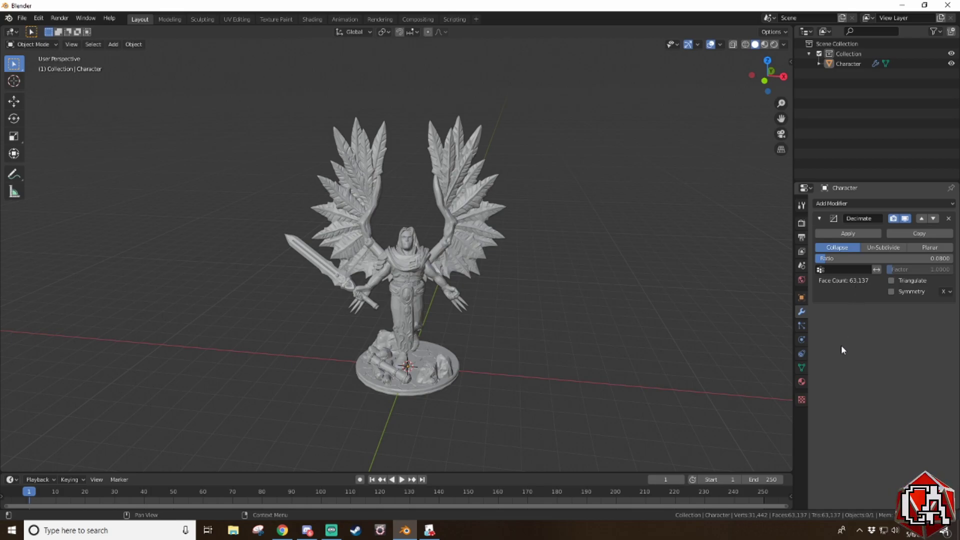
pyautogui.rightClick(582, 358)
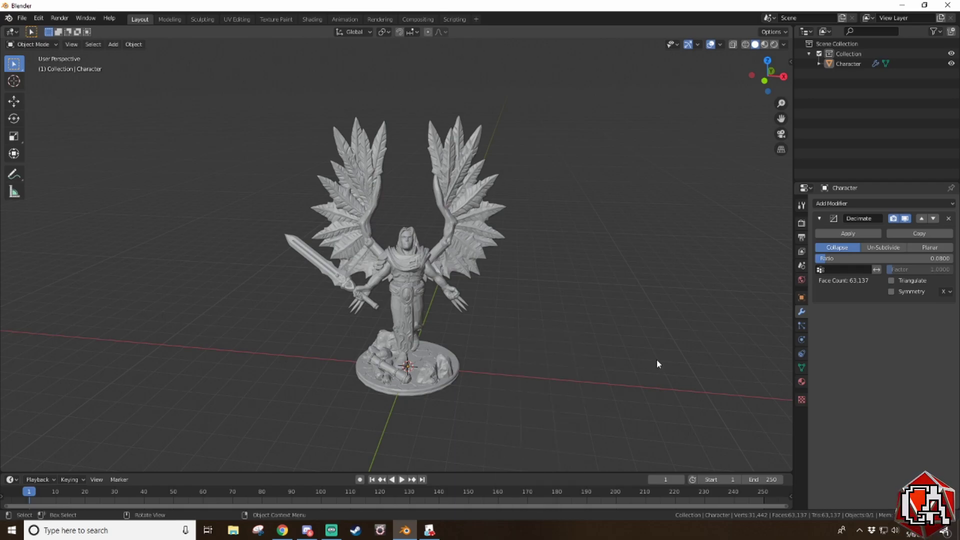
pyautogui.scroll(5, 578, 366)
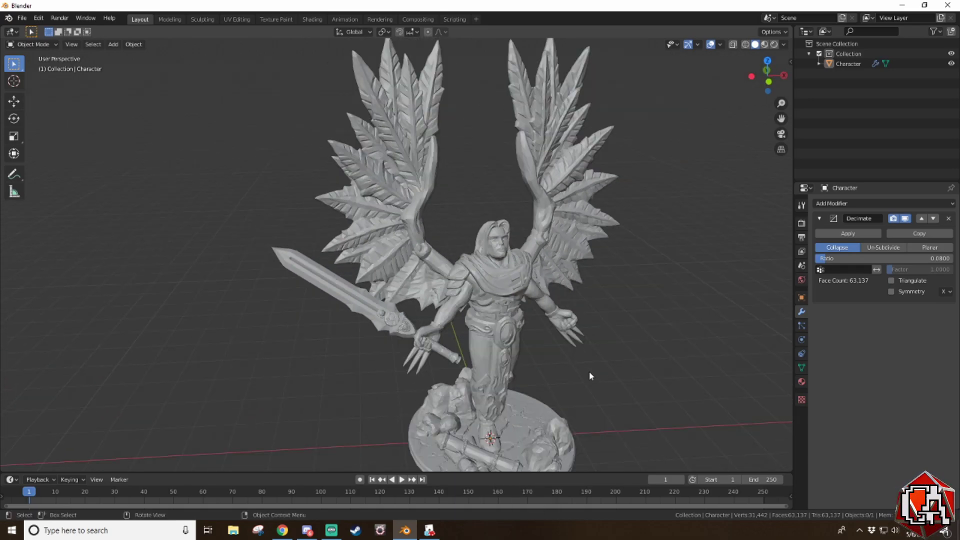
pyautogui.scroll(-5, 595, 367)
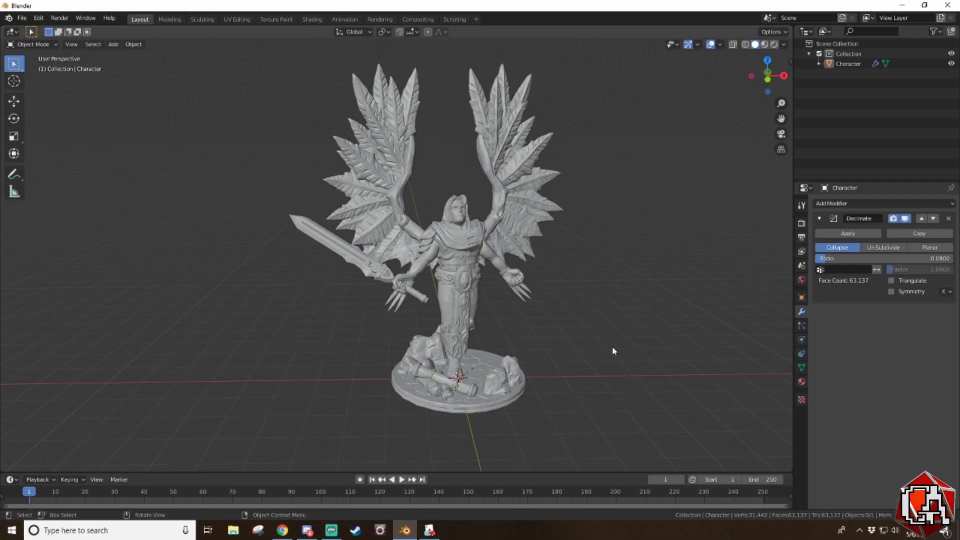
pyautogui.scroll(3, 614, 351)
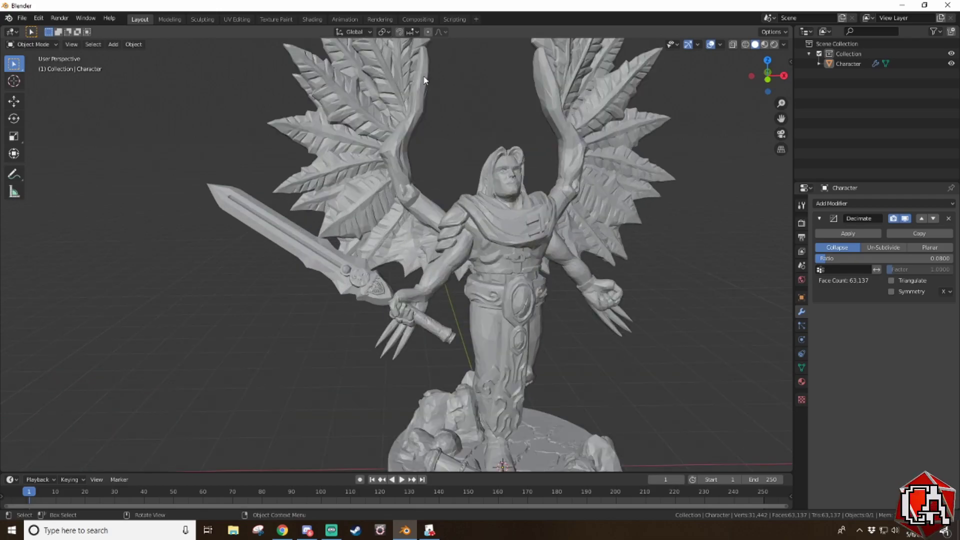
pyautogui.scroll(-3, 620, 267)
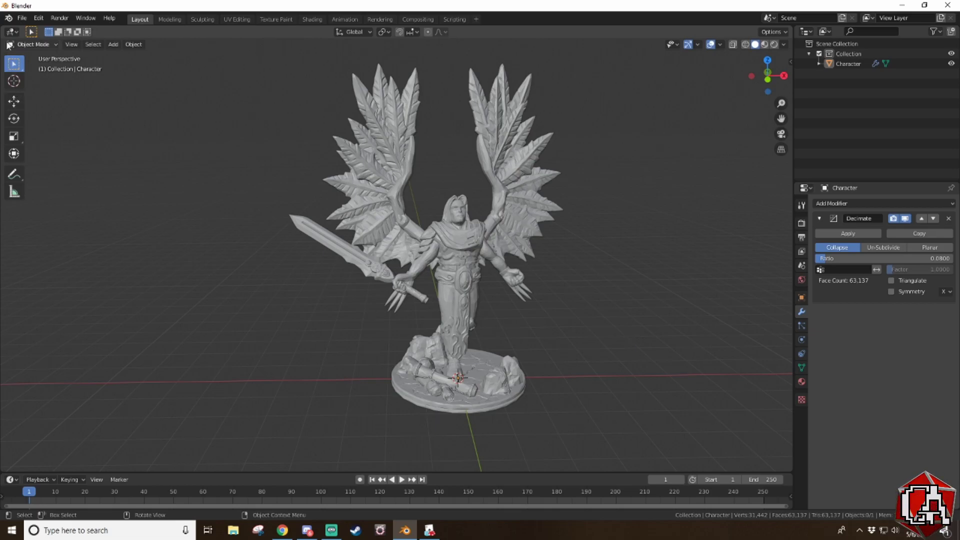
# Step: Export the model as a Wavefront OBJ named AngelDude.obj on the Desktop
pyautogui.click(20, 18)
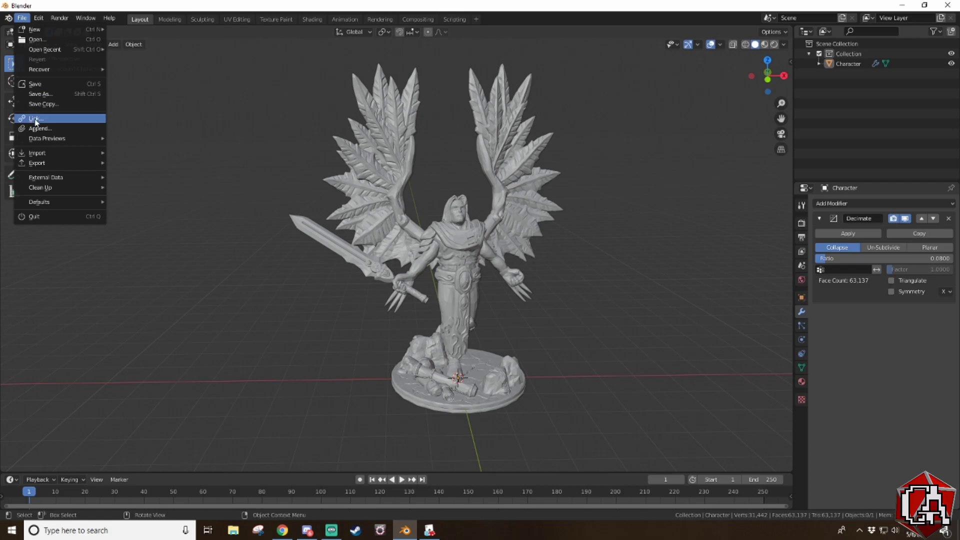
pyautogui.moveTo(36, 165)
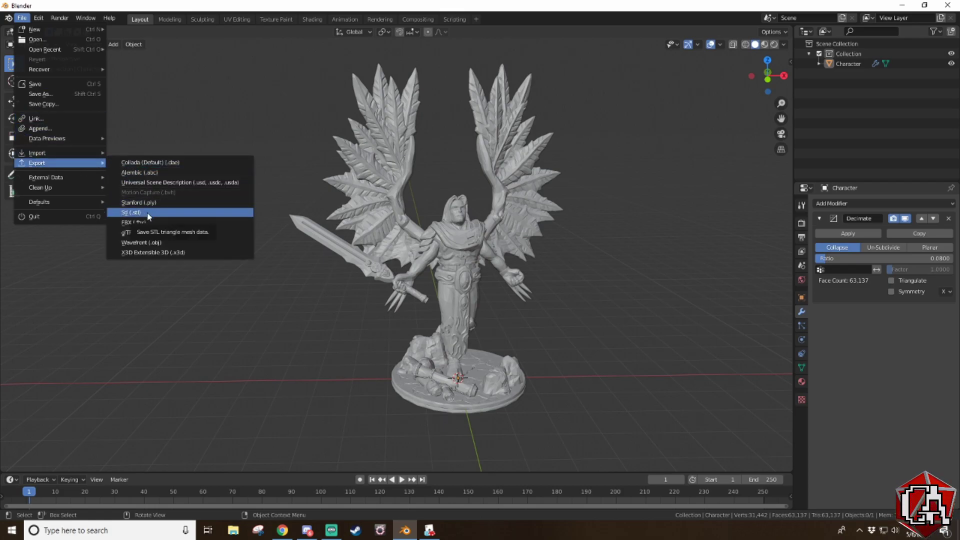
pyautogui.click(154, 243)
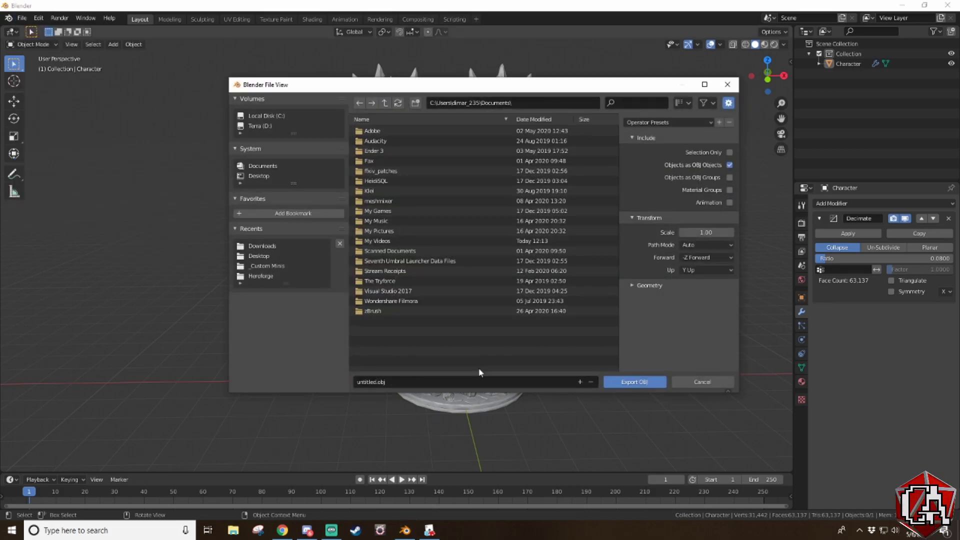
pyautogui.click(259, 254)
pyautogui.click(410, 379)
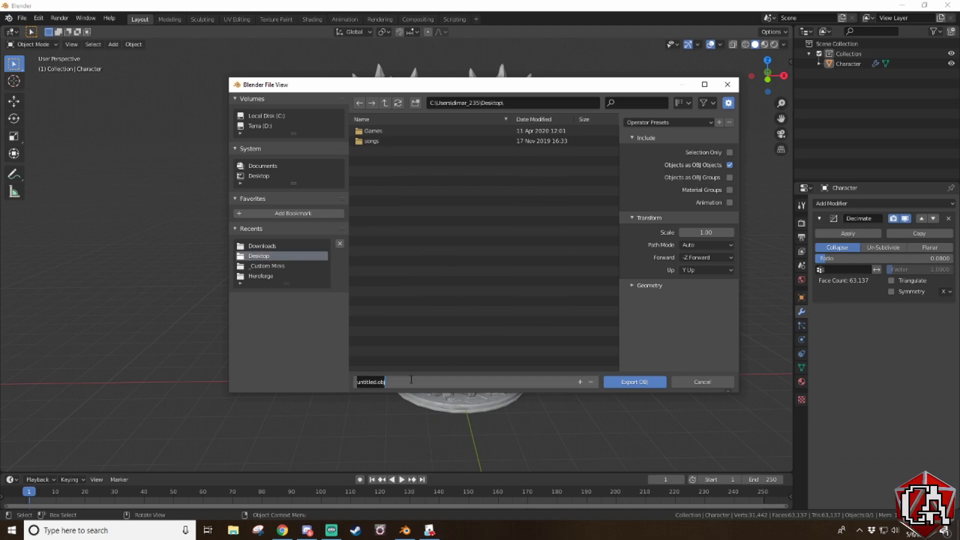
pyautogui.write('A')
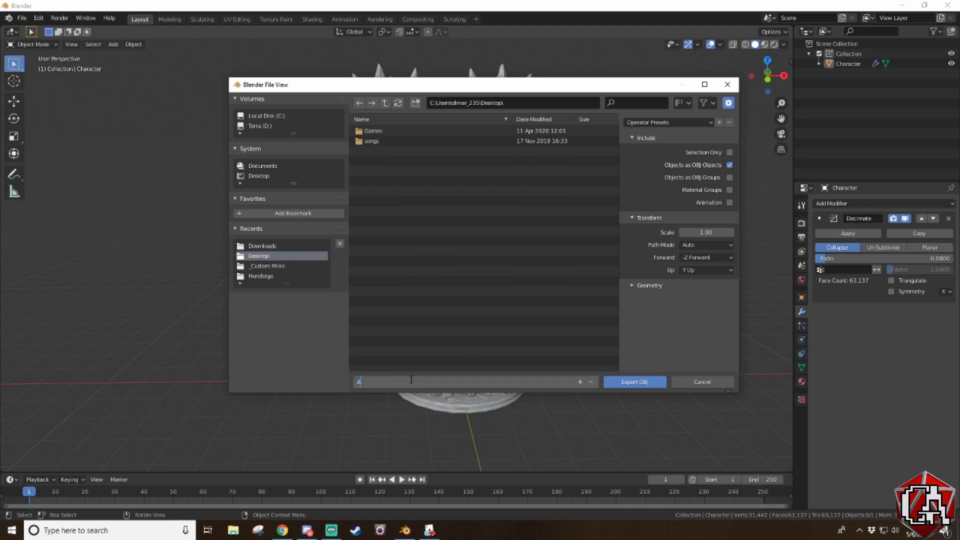
pyautogui.write('ngelDude')
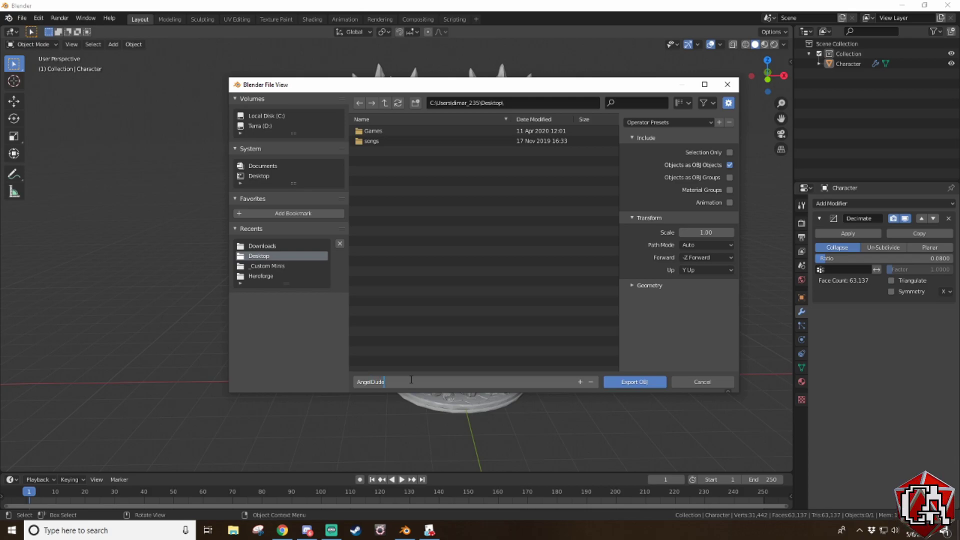
pyautogui.click(650, 383)
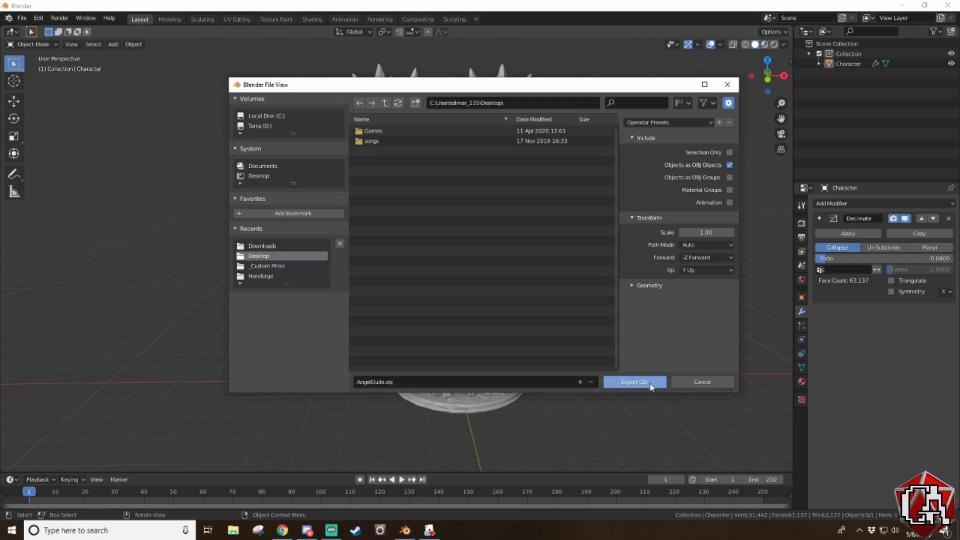
pyautogui.click(650, 382)
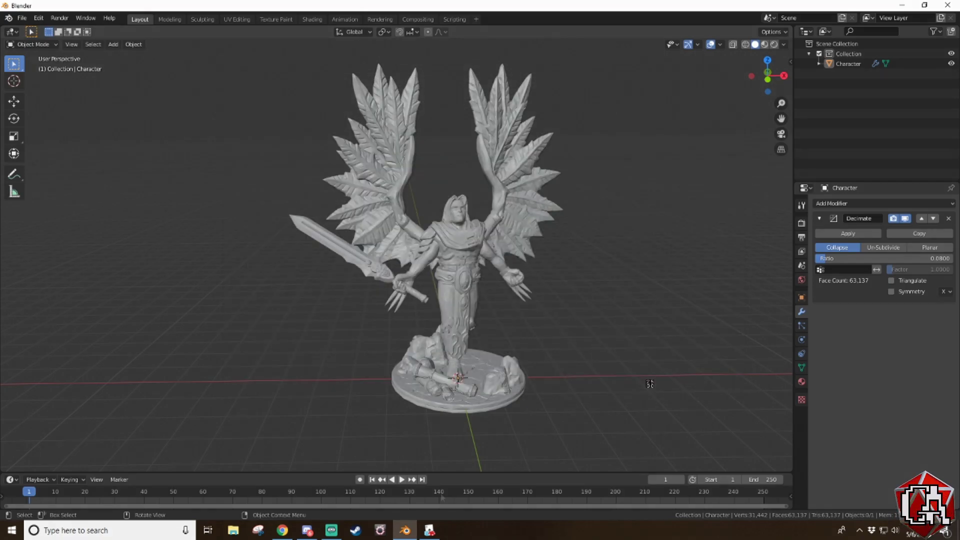
# Step: In Tabletop Simulator, place a Custom Model from Components > Custom onto the table
pyautogui.click(431, 531)
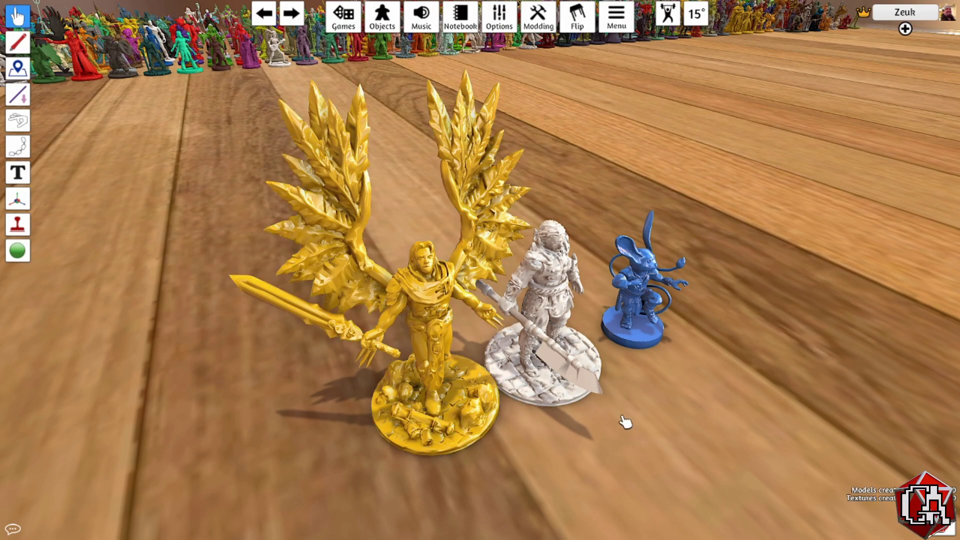
pyautogui.scroll(-5, 650, 409)
pyautogui.press('d')
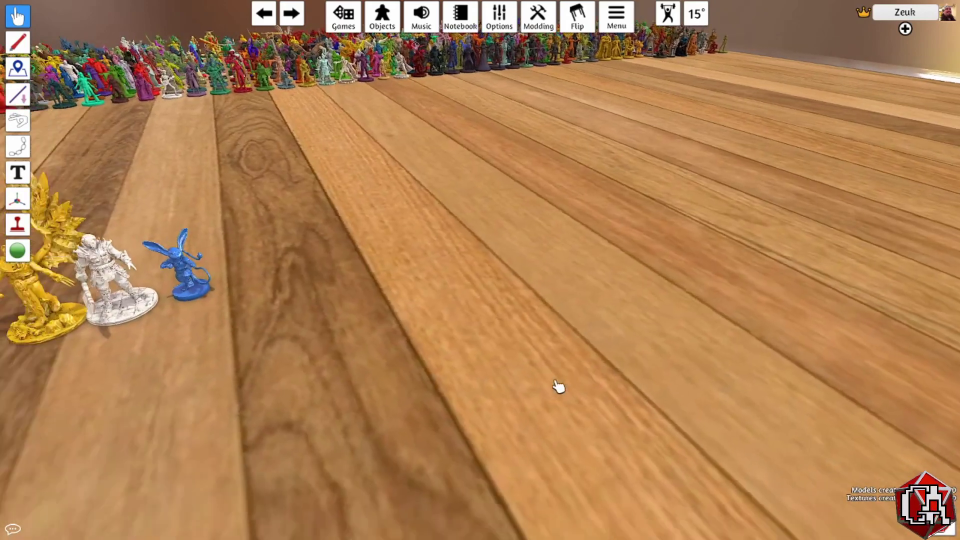
pyautogui.press('a')
pyautogui.press('a')
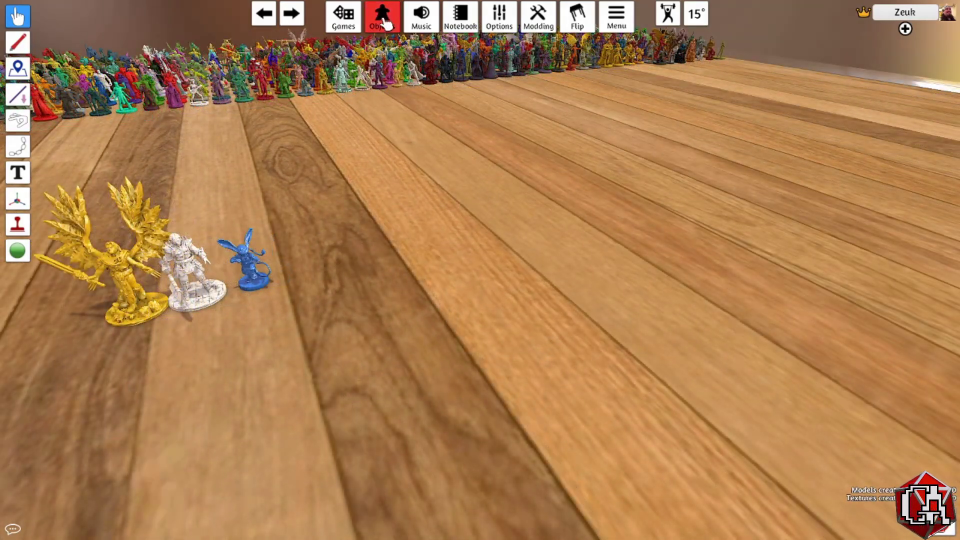
pyautogui.moveTo(384, 22)
pyautogui.click(388, 39)
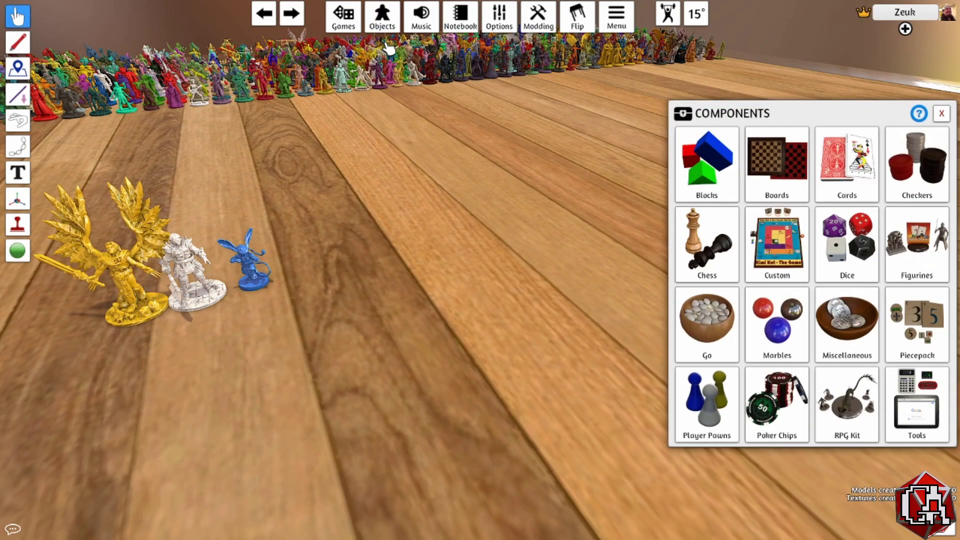
pyautogui.click(794, 261)
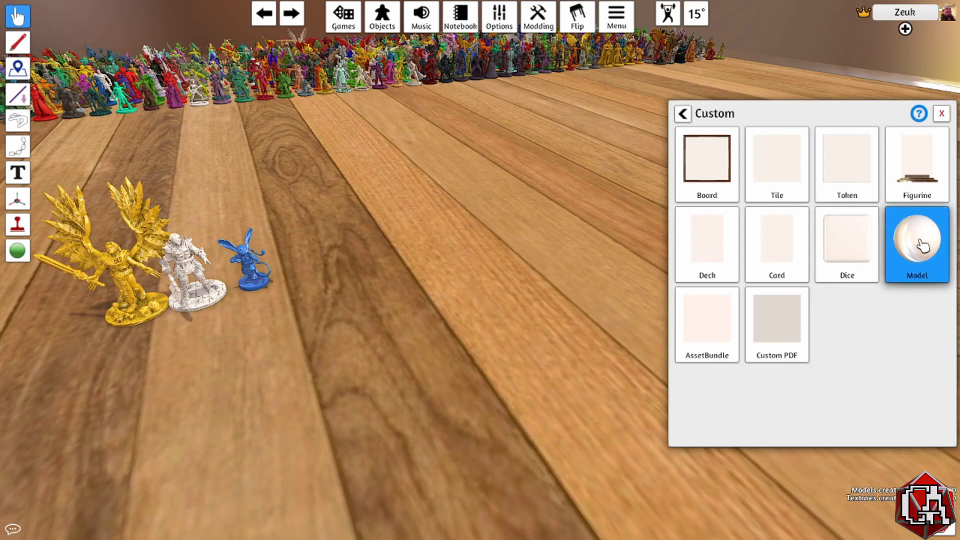
pyautogui.click(924, 265)
pyautogui.moveTo(924, 265); pyautogui.dragTo(492, 266)
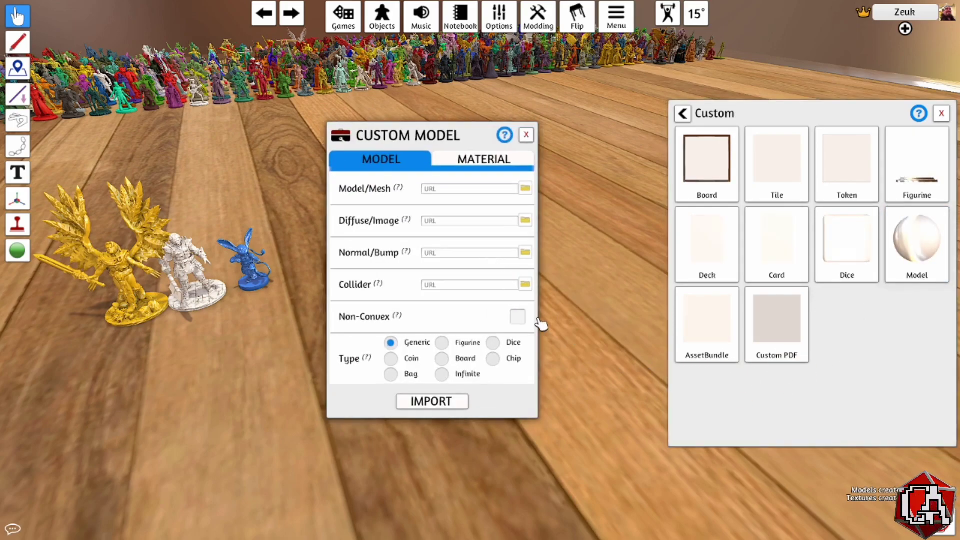
# Step: Use Desktop/AngelDude.obj as the mesh, uploaded to Steam Cloud, with type Figurine
pyautogui.click(525, 189)
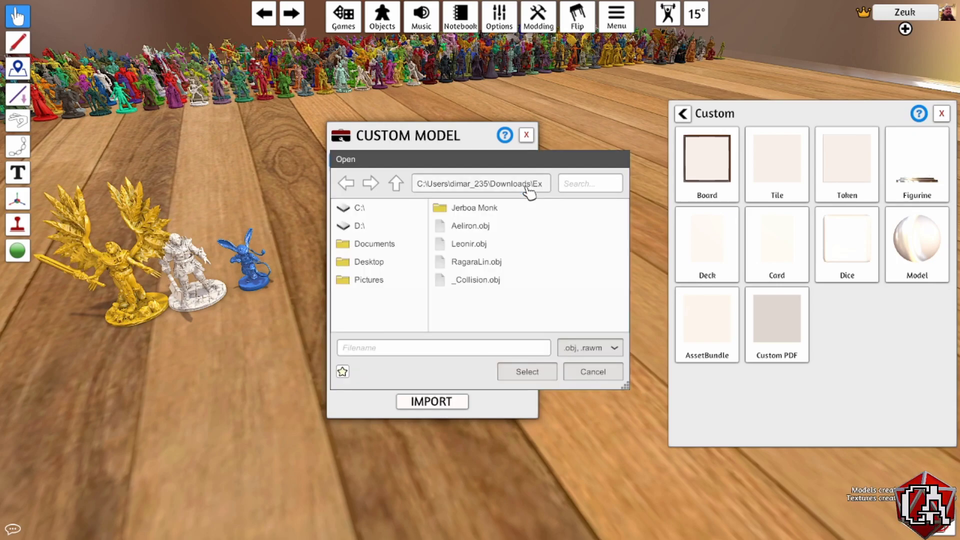
pyautogui.click(368, 265)
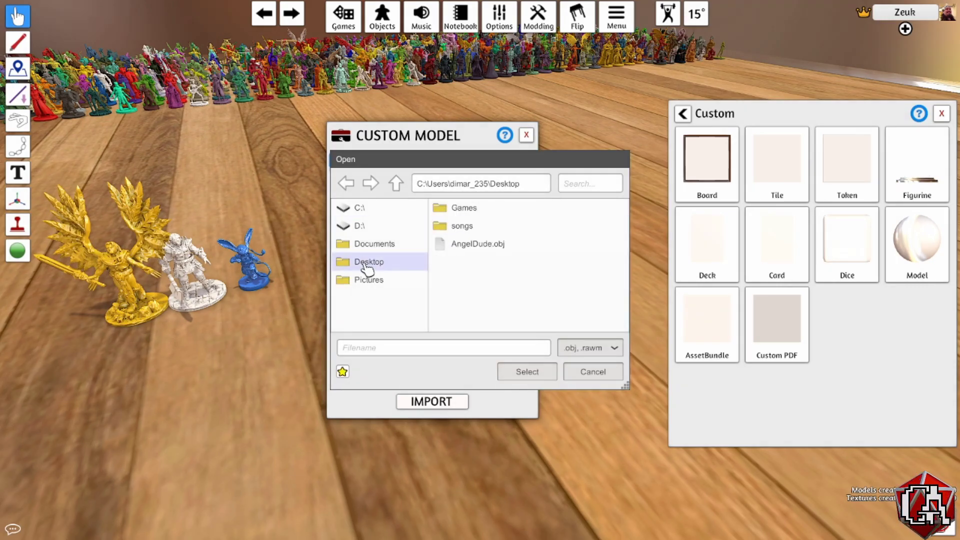
pyautogui.click(468, 245)
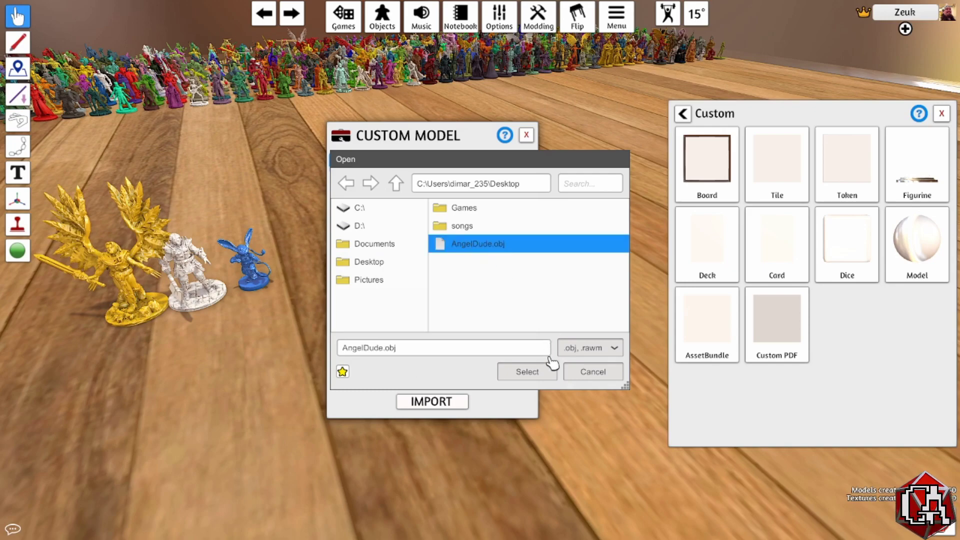
pyautogui.click(527, 372)
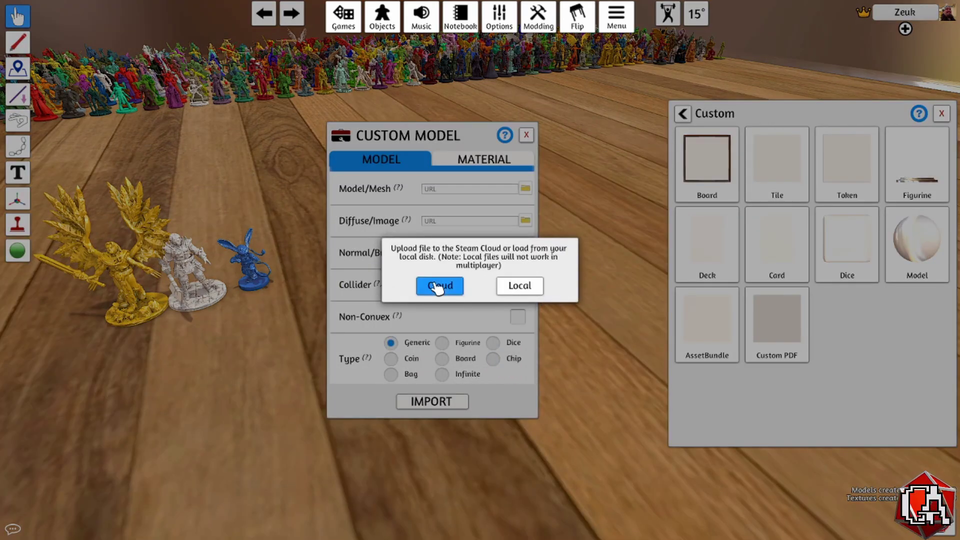
pyautogui.click(438, 288)
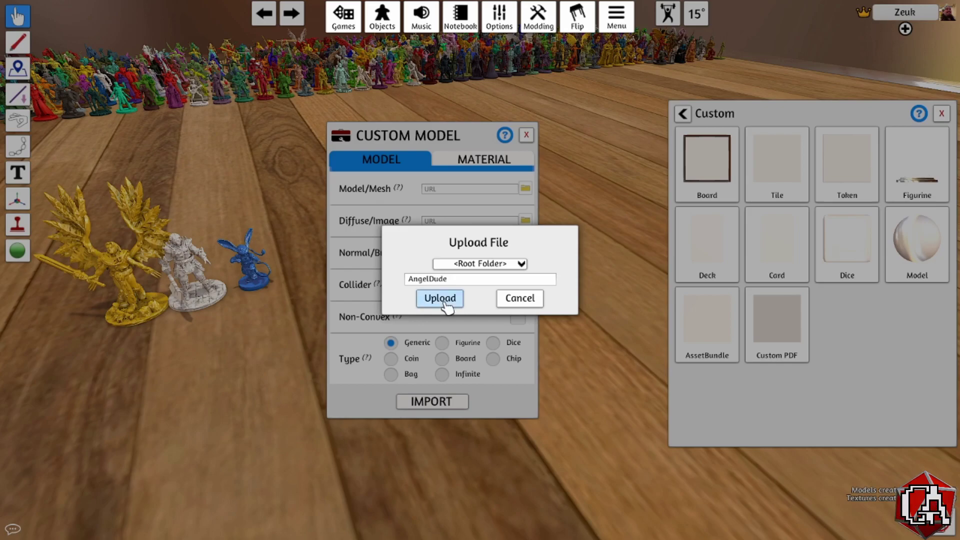
pyautogui.click(450, 302)
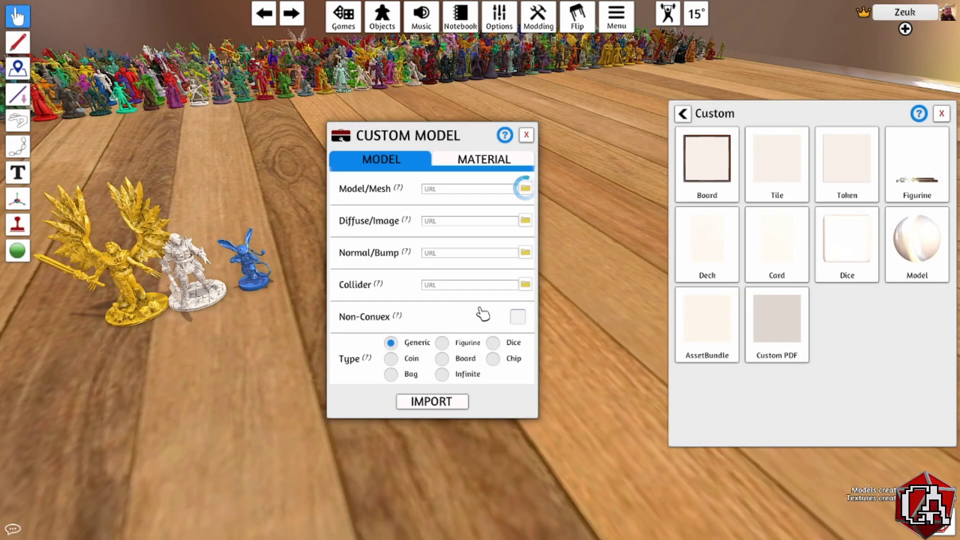
pyautogui.click(443, 344)
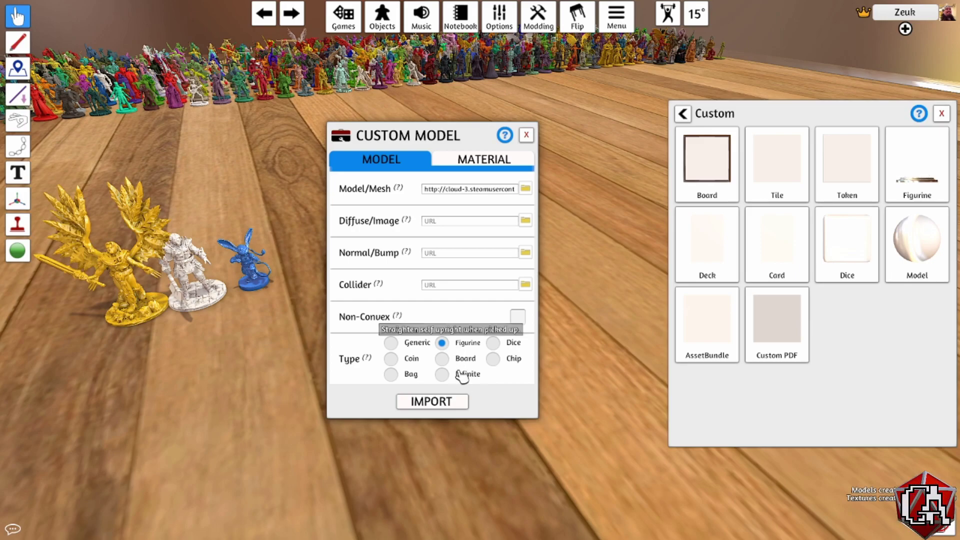
# Step: Import the AngelDude custom figurine into the game
pyautogui.click(439, 406)
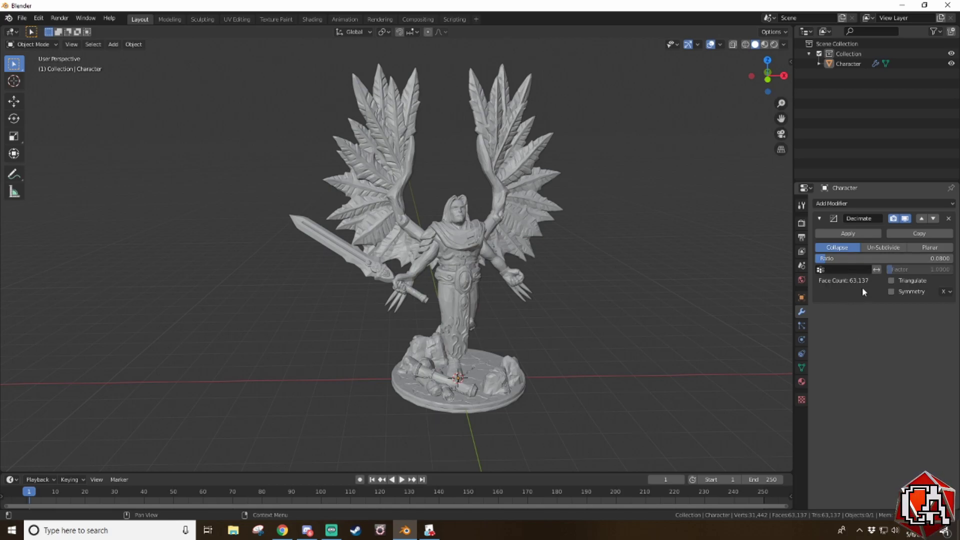
# Step: Change the Character's Decimate ratio from 0.08 to 0.07, cutting it to 55,245 faces
pyautogui.click(845, 260)
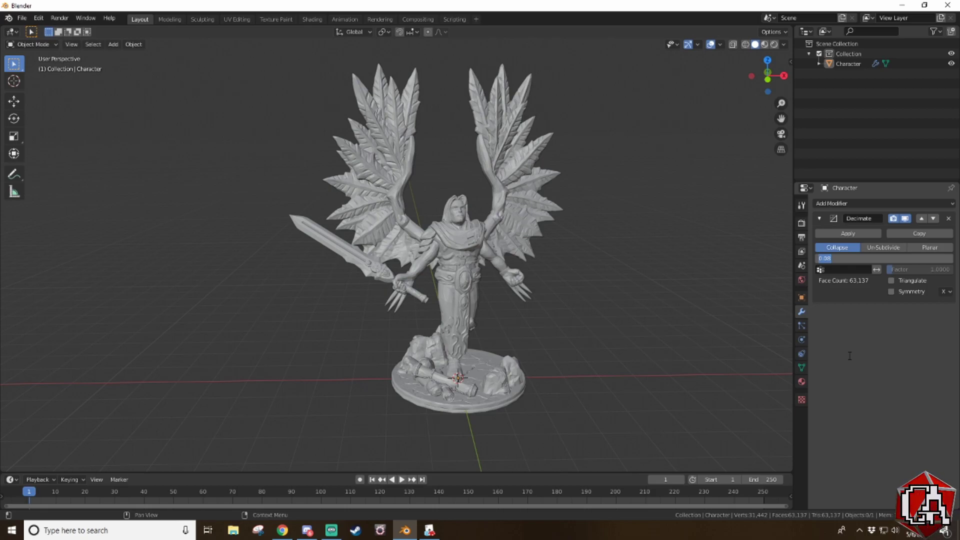
pyautogui.press('BackSpace')
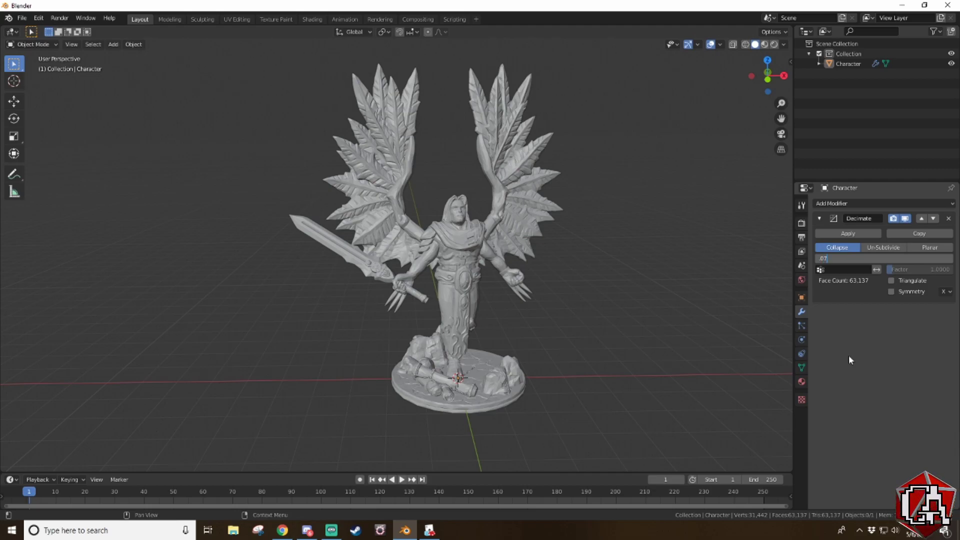
pyautogui.press('Return')
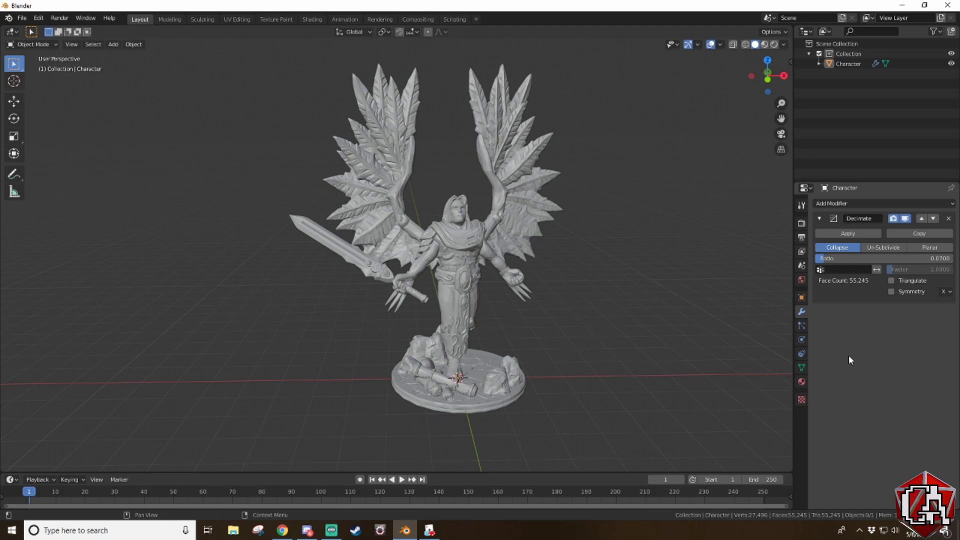
# Step: Re-export the decimated Character as Wavefront OBJ, overwriting AngelDude.obj on the Desktop
pyautogui.click(21, 21)
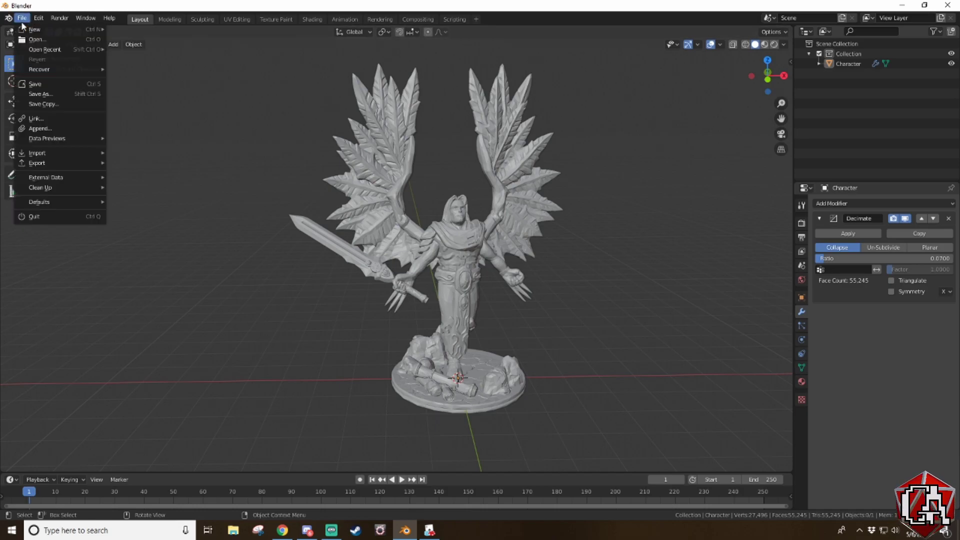
pyautogui.moveTo(38, 165)
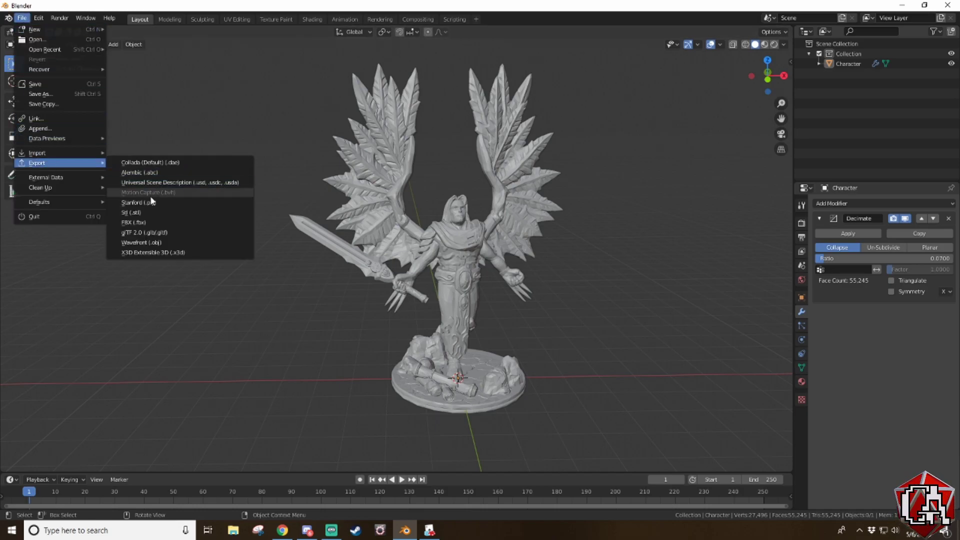
pyautogui.click(153, 244)
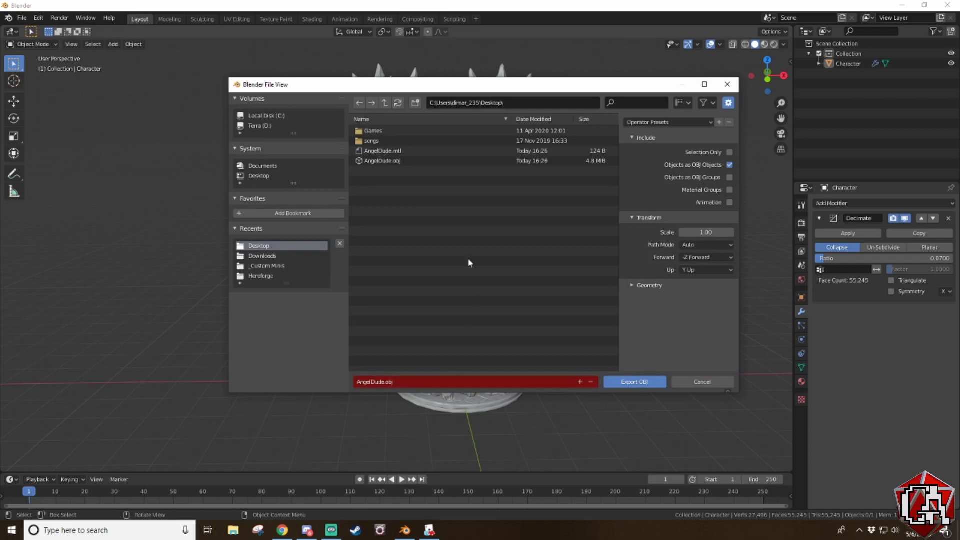
pyautogui.click(383, 160)
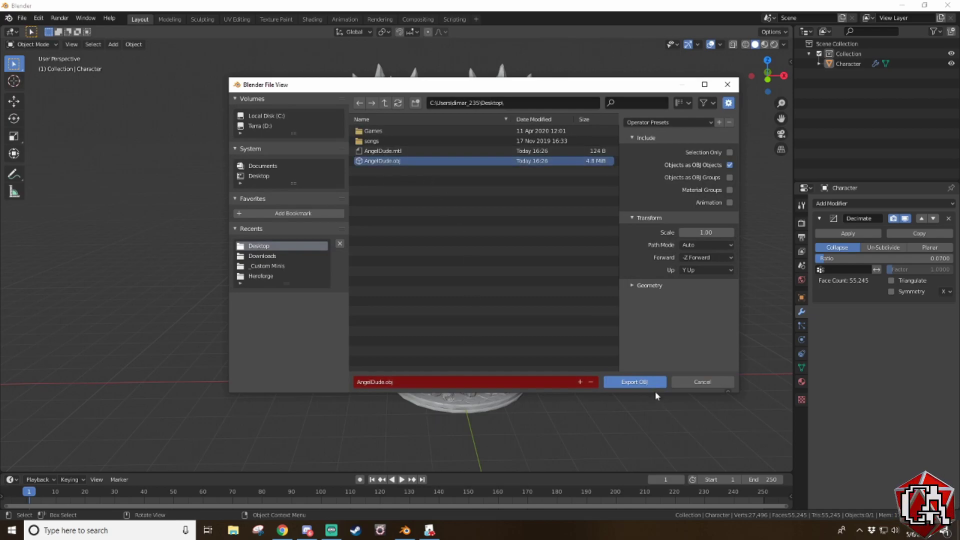
pyautogui.click(641, 382)
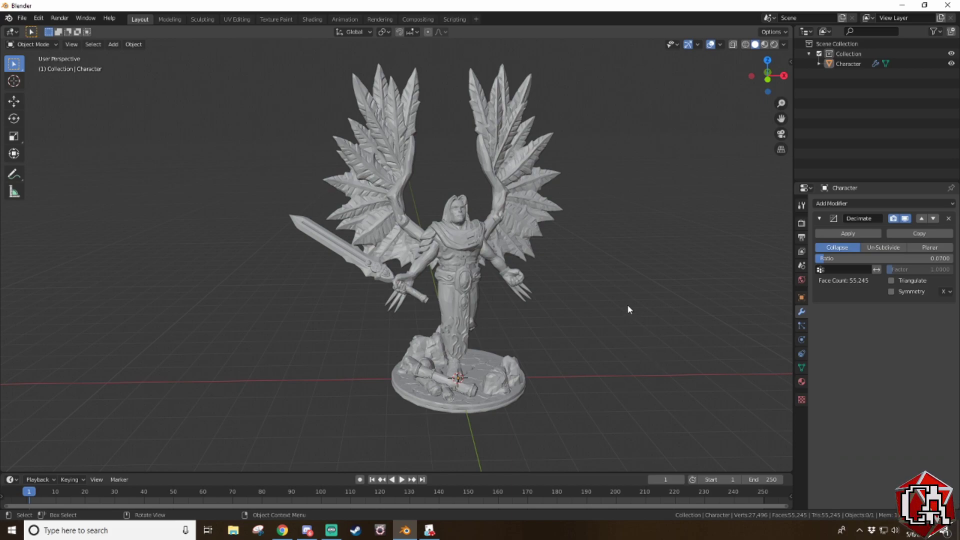
# Step: In Tabletop Simulator, set the custom model mesh to AngelDude.obj, upload it to the cloud, and import
pyautogui.click(429, 531)
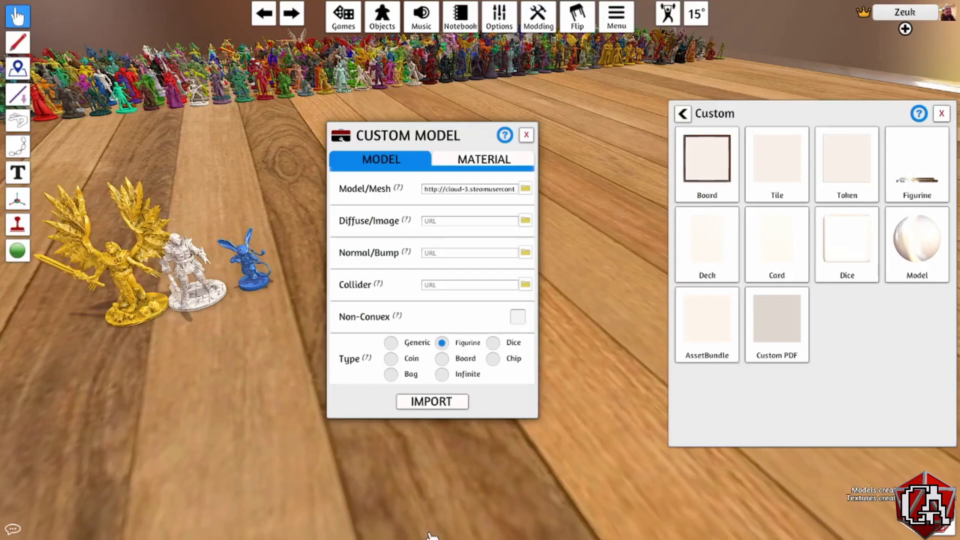
pyautogui.click(525, 188)
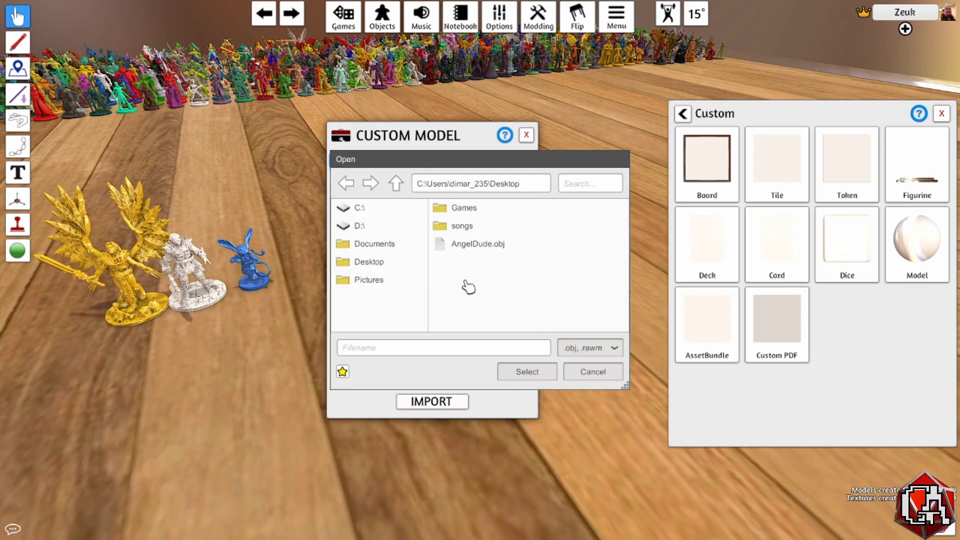
pyautogui.click(475, 245)
pyautogui.click(536, 374)
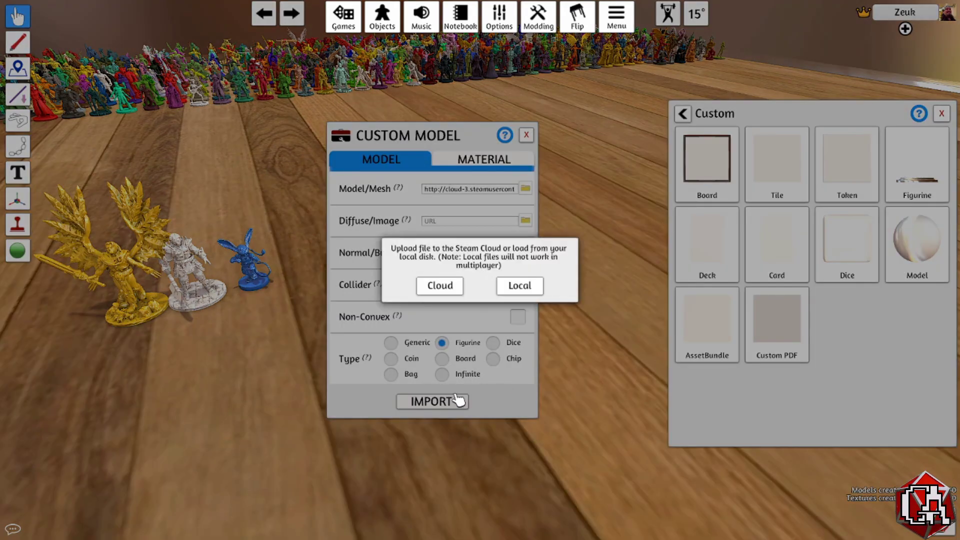
pyautogui.click(442, 285)
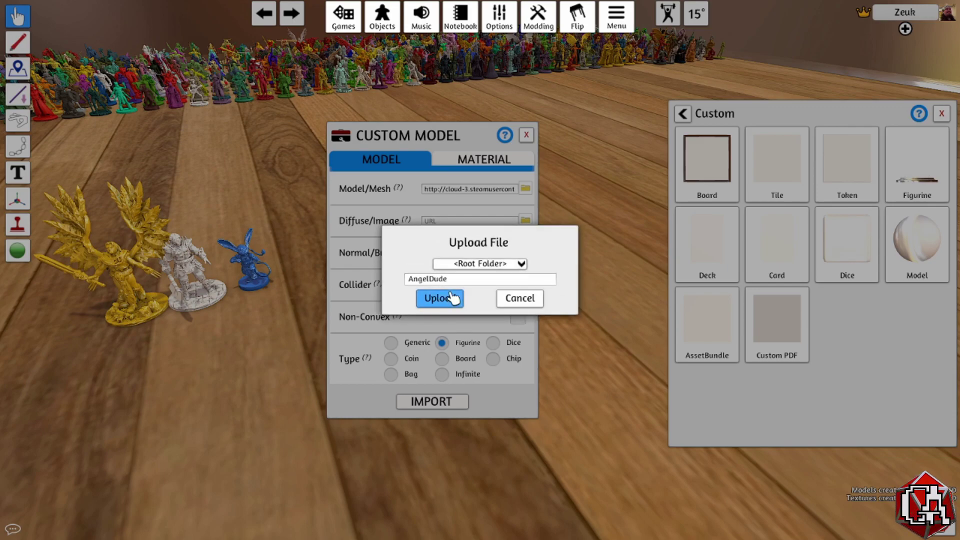
pyautogui.click(444, 301)
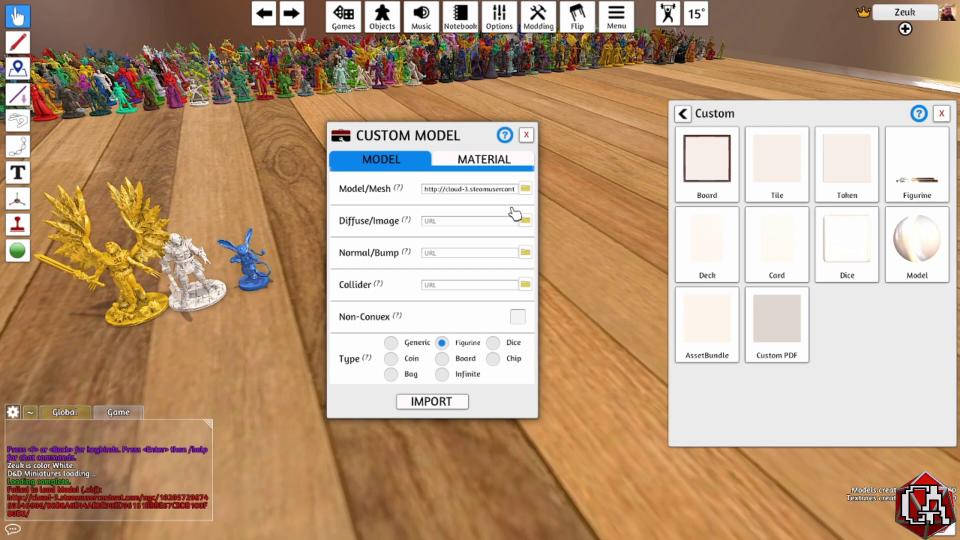
pyautogui.click(452, 403)
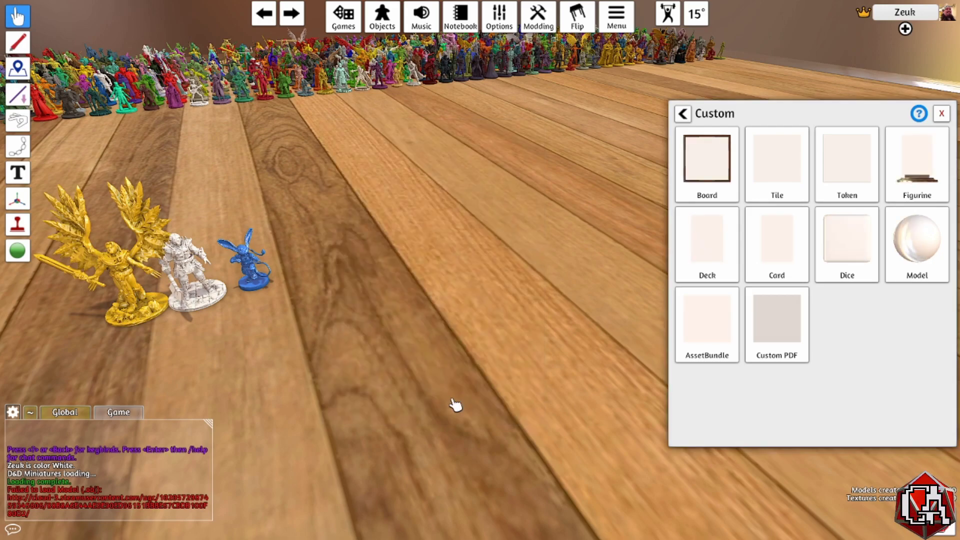
# Step: Set the white angel down on the table and rotate it
pyautogui.moveTo(500, 110); pyautogui.dragTo(530, 343)
pyautogui.scroll(-3, 530, 343)
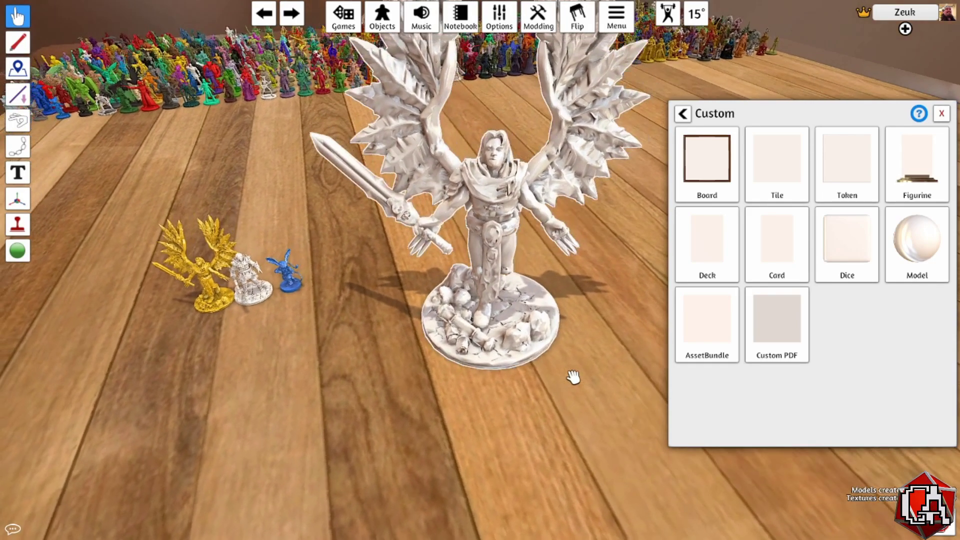
pyautogui.moveTo(577, 371); pyautogui.dragTo(580, 370, button='right')
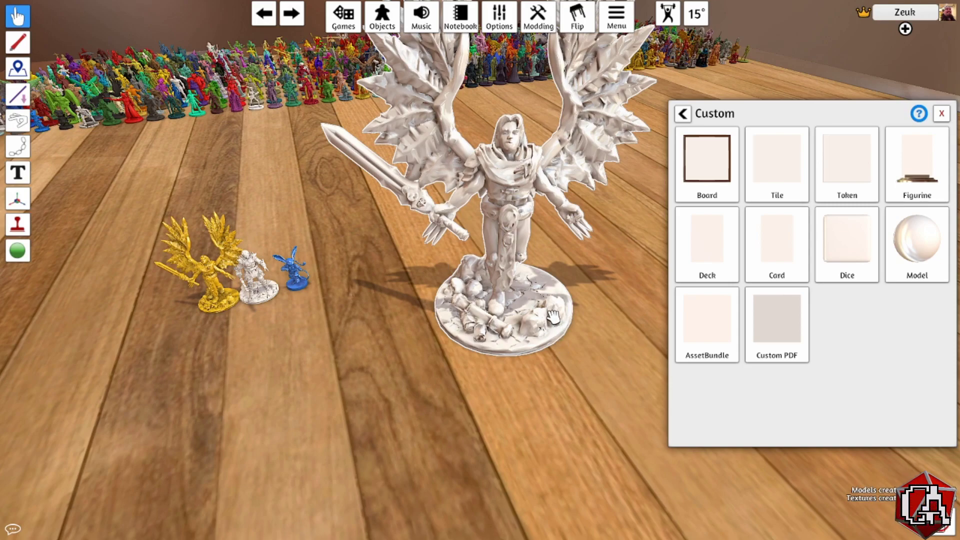
pyautogui.press('e')
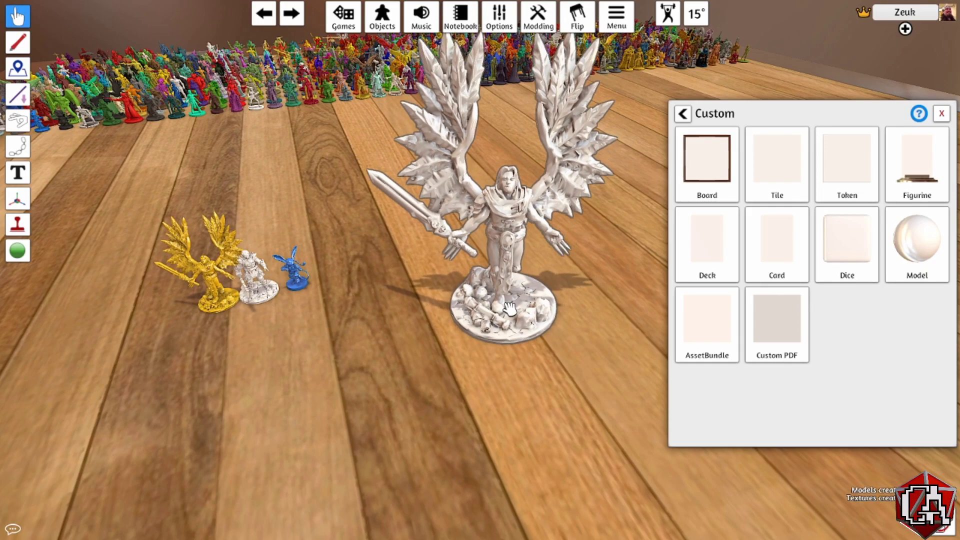
# Step: Use the Gizmo tool's Transform panel to set the angel's X, Y and Z scale to 0.17
pyautogui.click(17, 200)
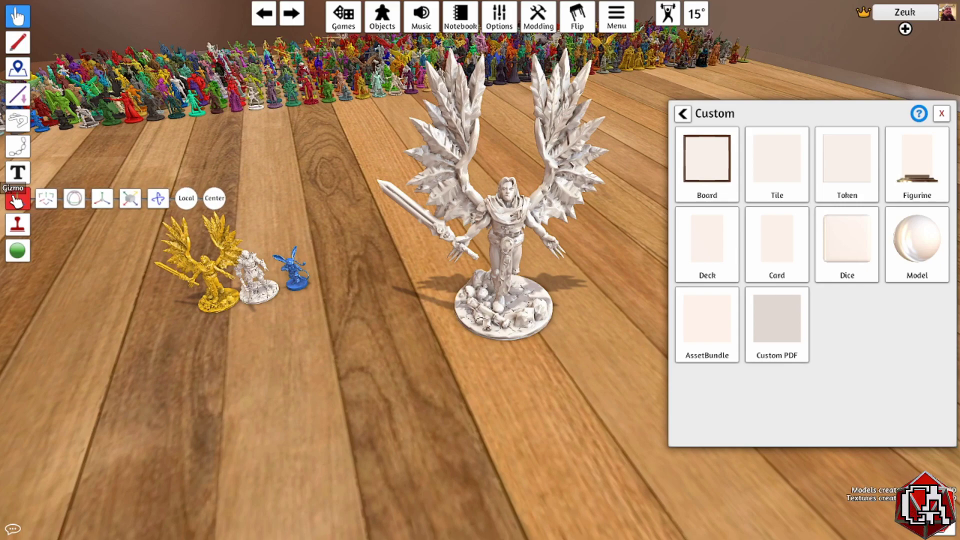
pyautogui.click(102, 198)
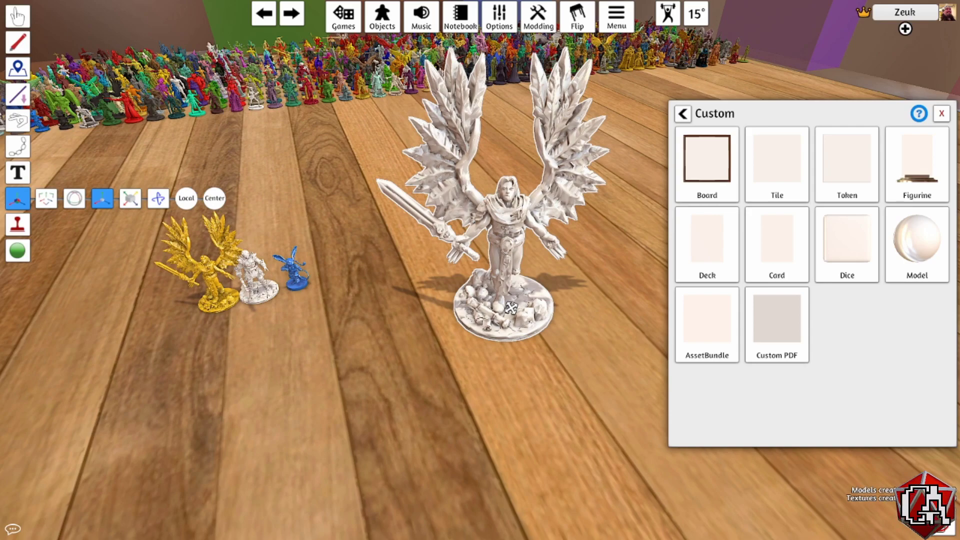
pyautogui.click(510, 308)
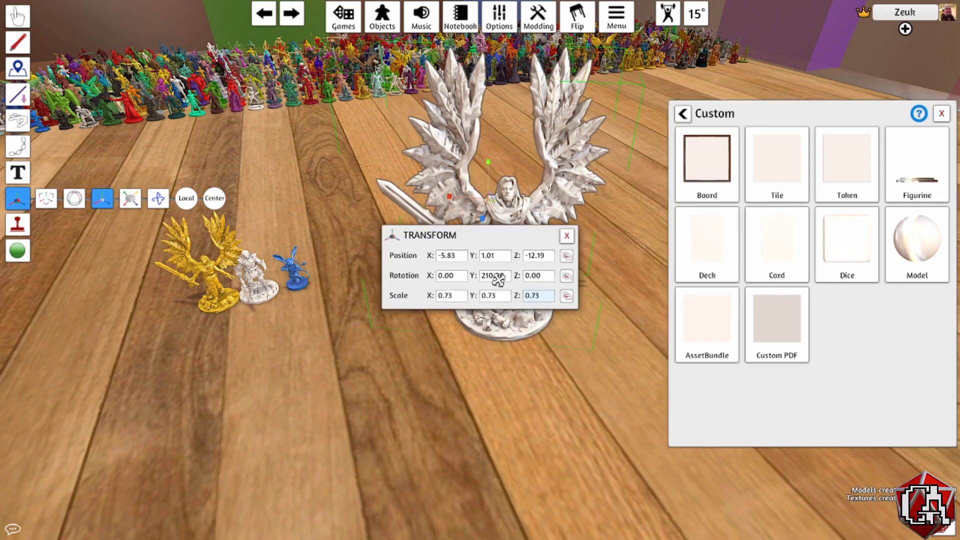
pyautogui.click(495, 296)
pyautogui.click(453, 295)
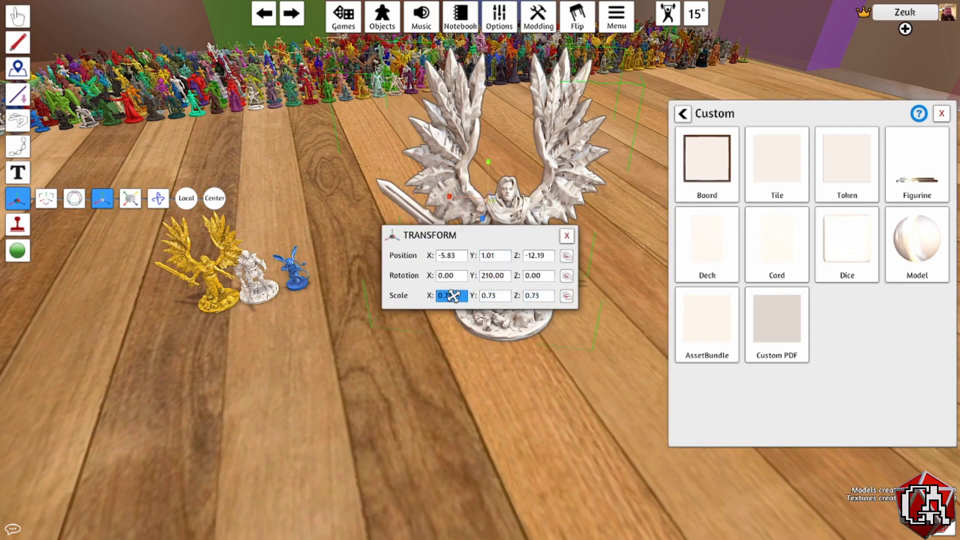
pyautogui.write('.17')
pyautogui.press('Tab')
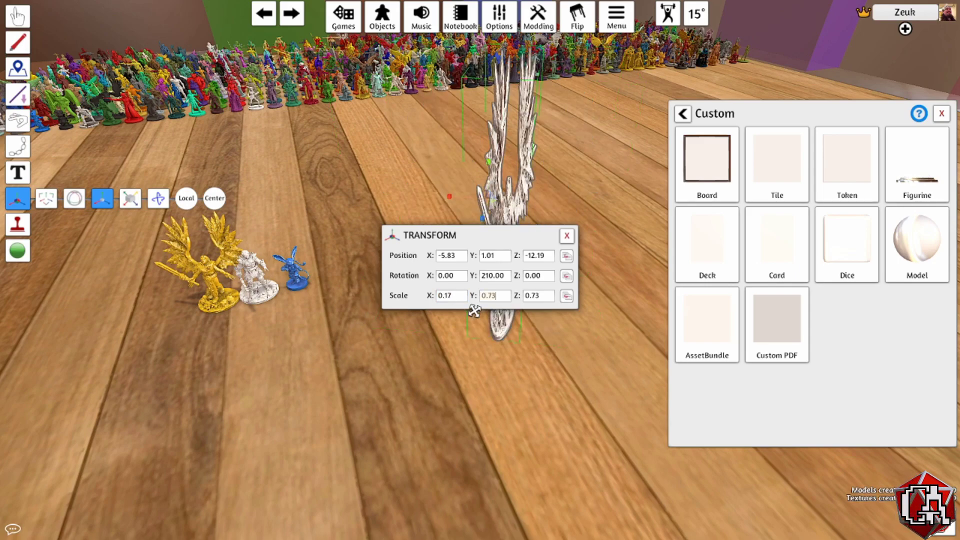
pyautogui.write('.17')
pyautogui.press('Tab')
pyautogui.write('.17')
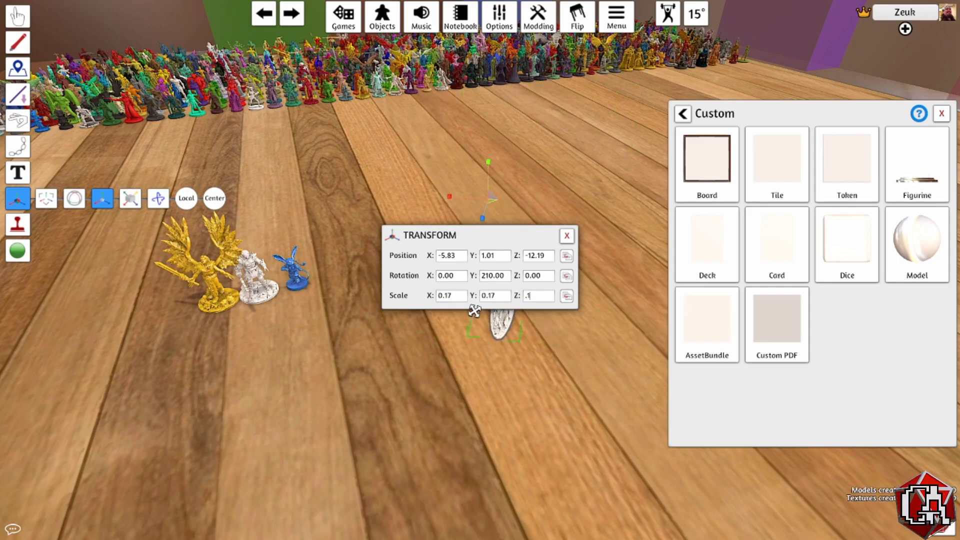
pyautogui.press('Tab')
# Step: Change the angel to a uniform 0.25 scale and close the transform panel
pyautogui.moveTo(518, 235); pyautogui.dragTo(555, 144)
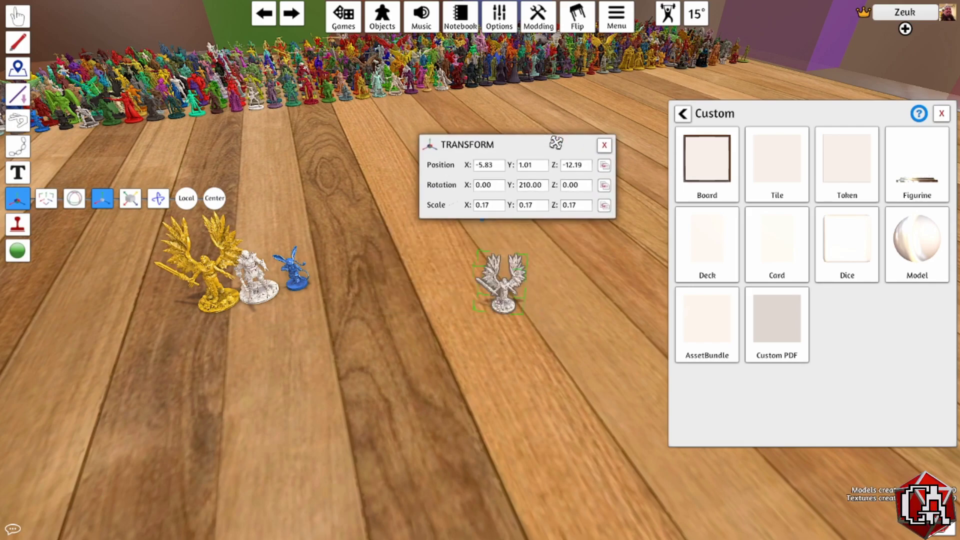
pyautogui.click(494, 203)
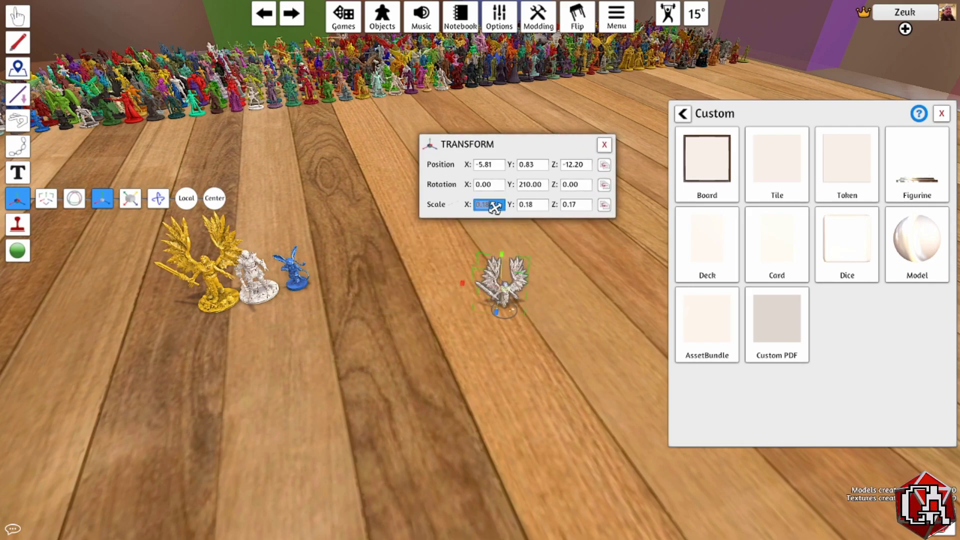
pyautogui.press('BackSpace')
pyautogui.write('0.25')
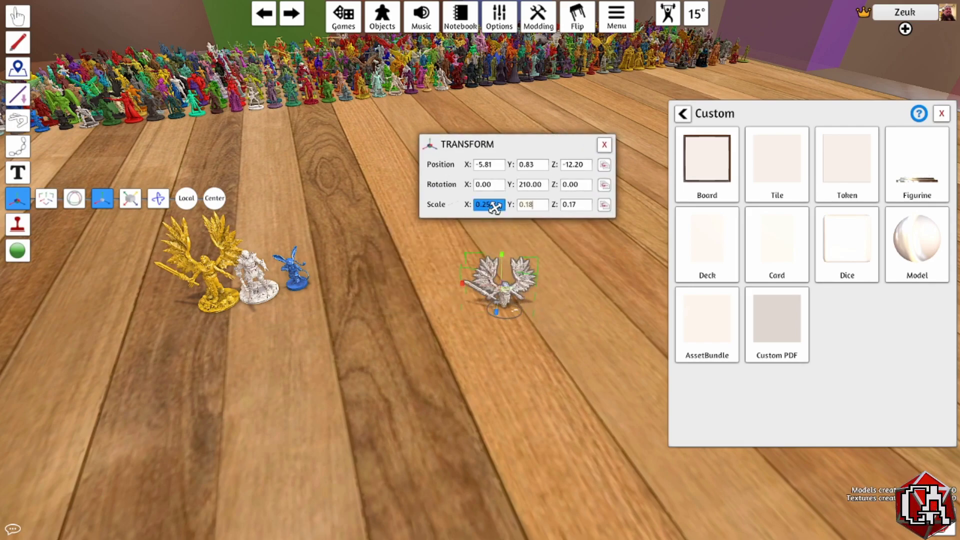
pyautogui.press('Return')
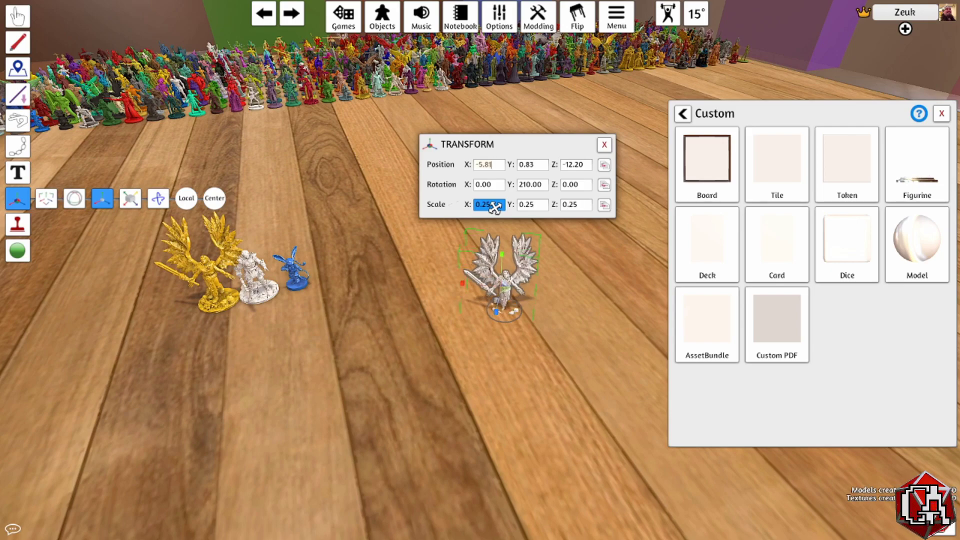
pyautogui.click(580, 166)
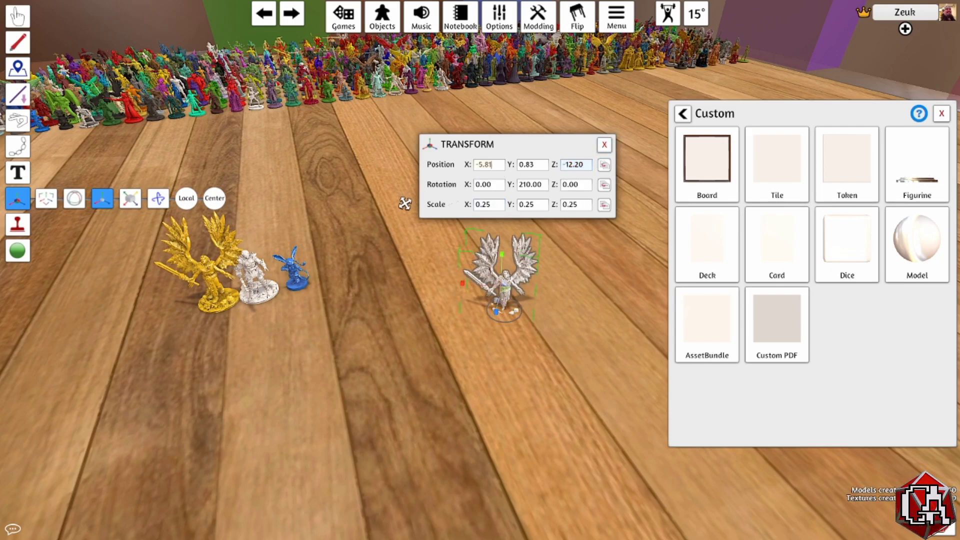
pyautogui.click(604, 144)
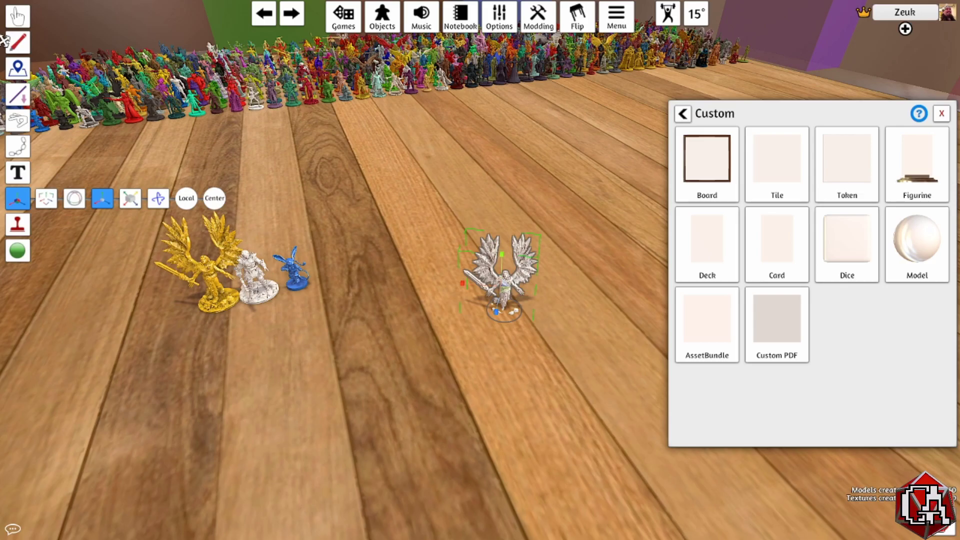
# Step: Move the blue rabbit figure toward the angel on the table
pyautogui.click(18, 16)
pyautogui.scroll(5, 560, 372)
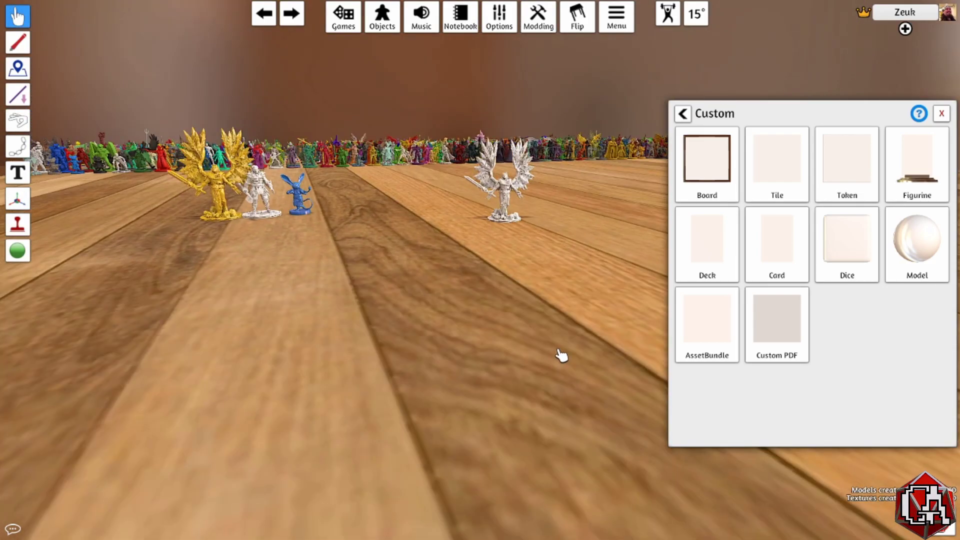
pyautogui.scroll(5, 618, 342)
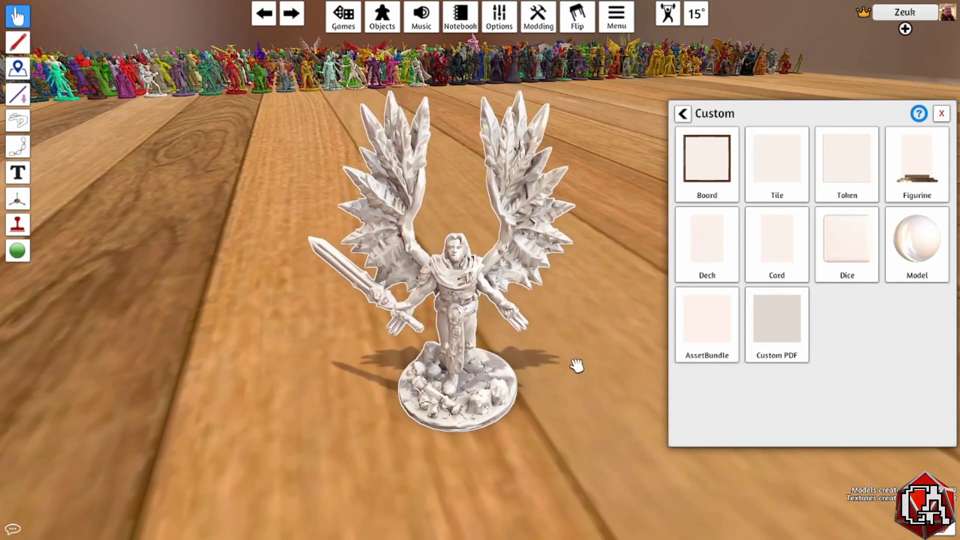
pyautogui.moveTo(574, 365); pyautogui.dragTo(417, 326, button='right')
pyautogui.scroll(-5, 469, 310)
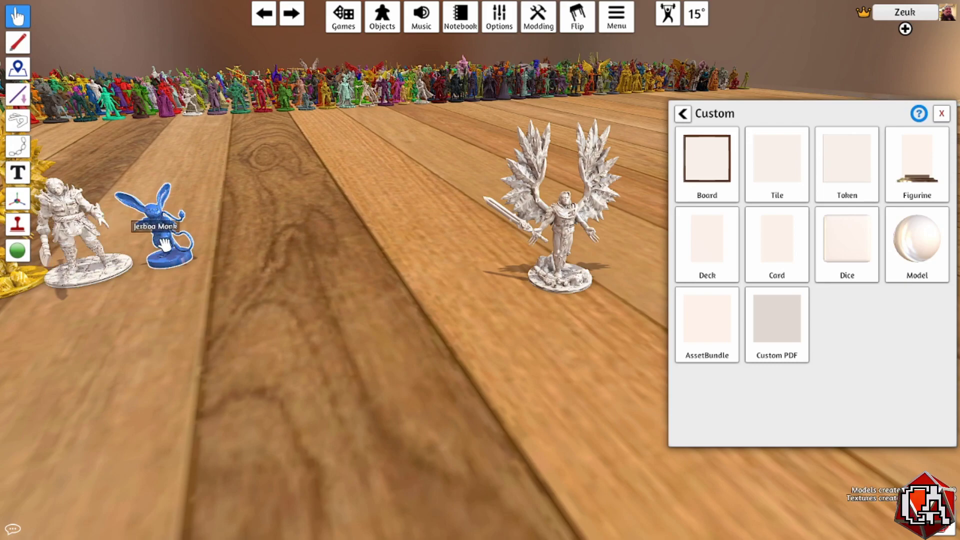
pyautogui.moveTo(160, 228); pyautogui.dragTo(381, 268)
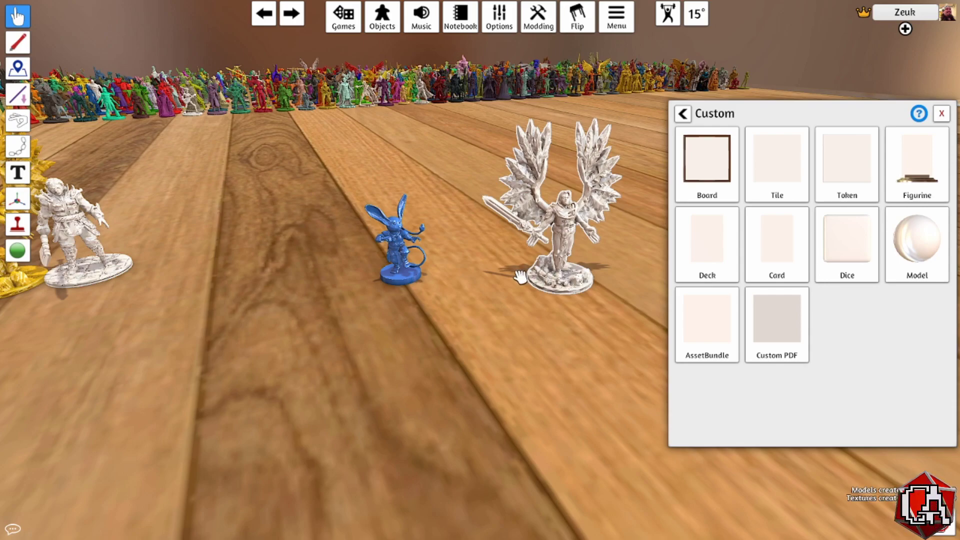
# Step: Carry the winged angel beside the rabbit and pick it up to test it
pyautogui.moveTo(556, 274); pyautogui.dragTo(478, 271)
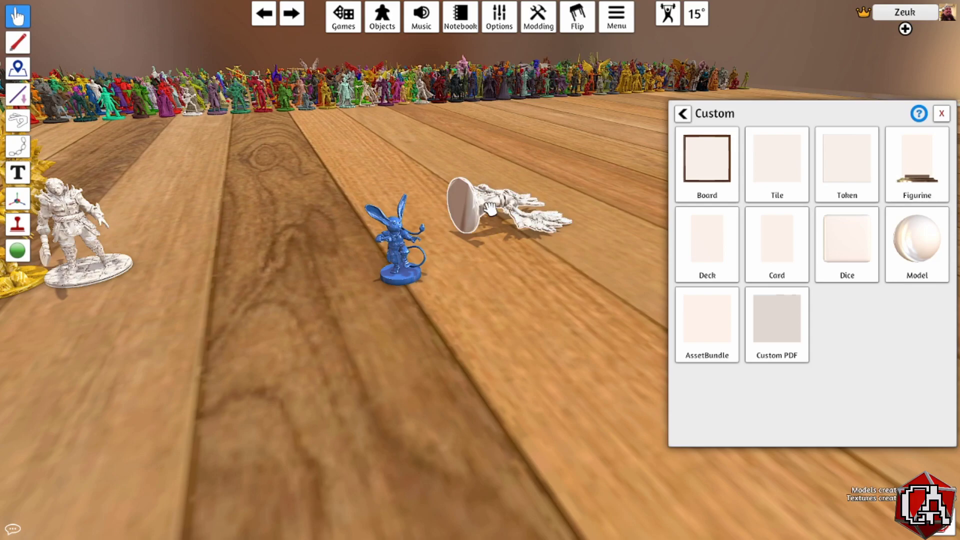
pyautogui.moveTo(523, 236); pyautogui.dragTo(573, 264)
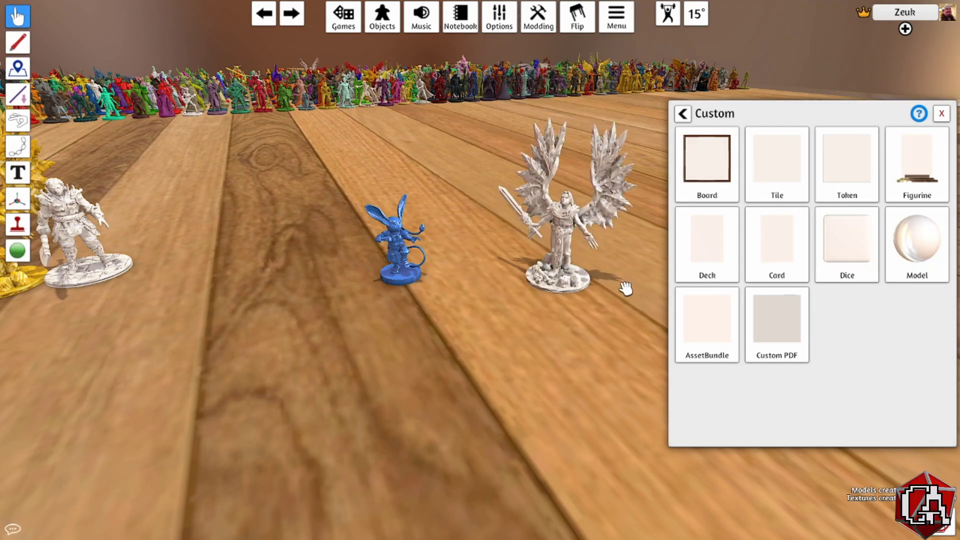
pyautogui.press('d')
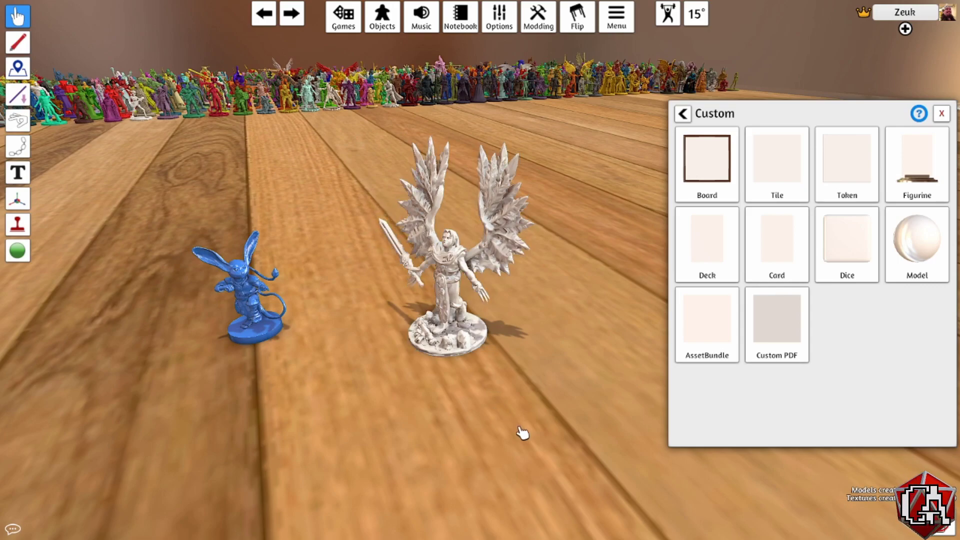
pyautogui.moveTo(459, 335); pyautogui.dragTo(460, 332)
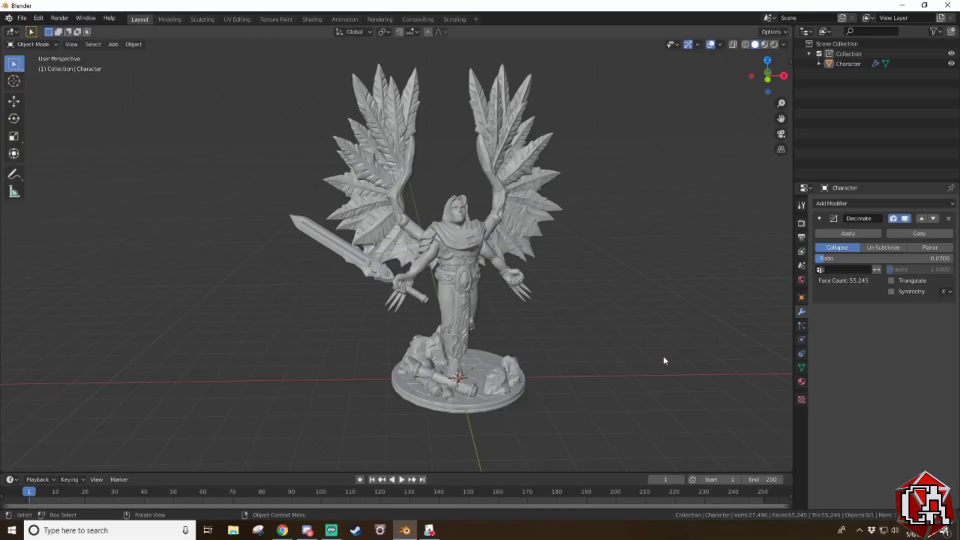
# Step: Open the 3D viewport's Add > Mesh submenu of primitive shapes
pyautogui.moveTo(663, 356)
pyautogui.mouseDown(button='middle')
pyautogui.moveTo(646, 358)
pyautogui.moveTo(655, 358)
pyautogui.mouseUp(button='middle')
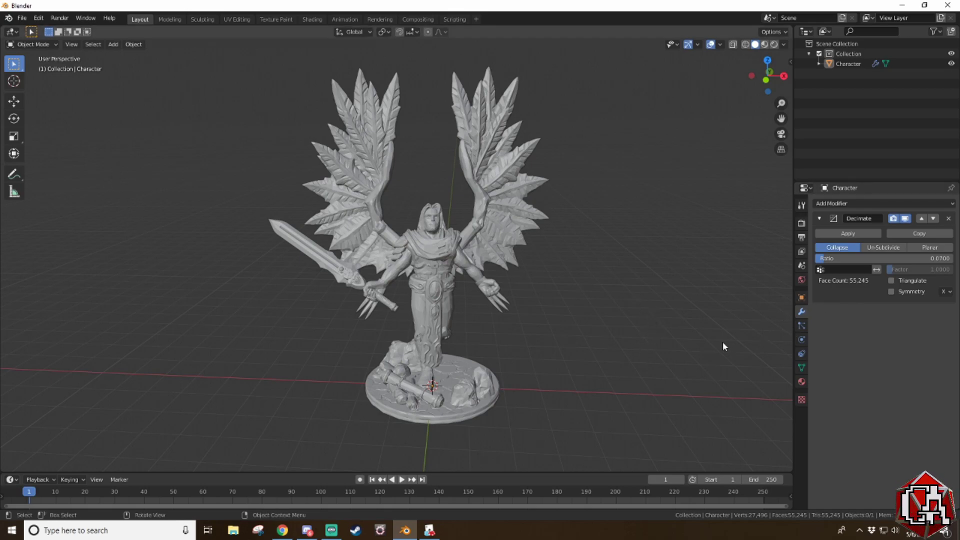
pyautogui.click(113, 45)
pyautogui.click(133, 44)
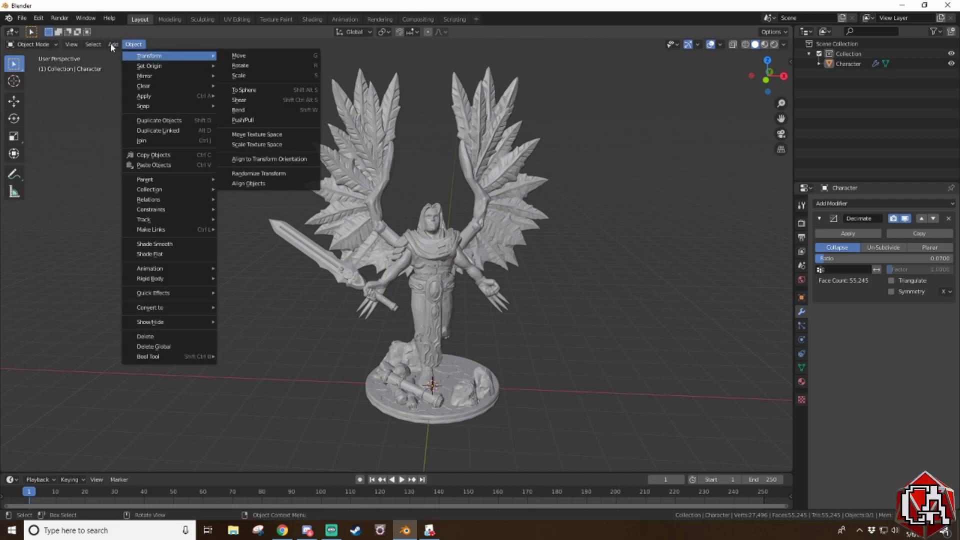
pyautogui.moveTo(112, 45)
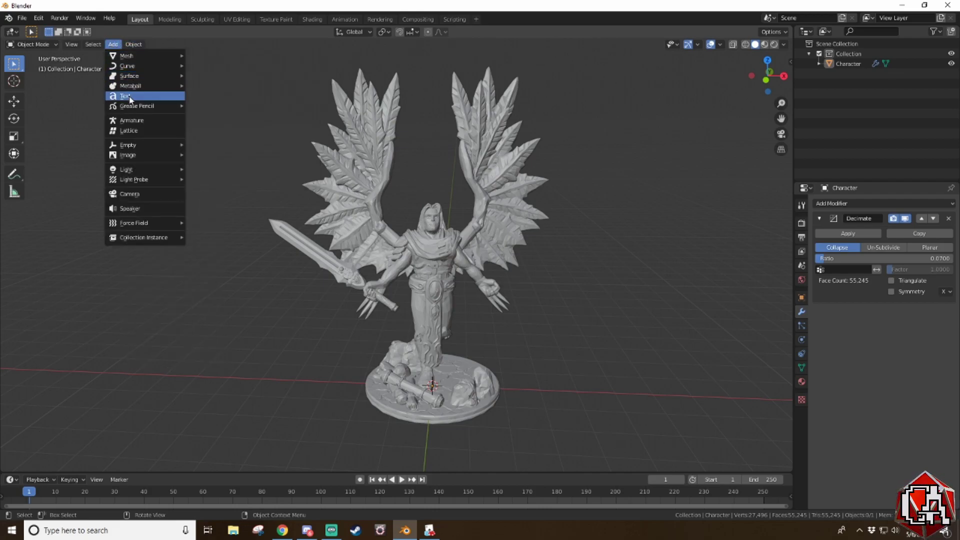
pyautogui.moveTo(135, 58)
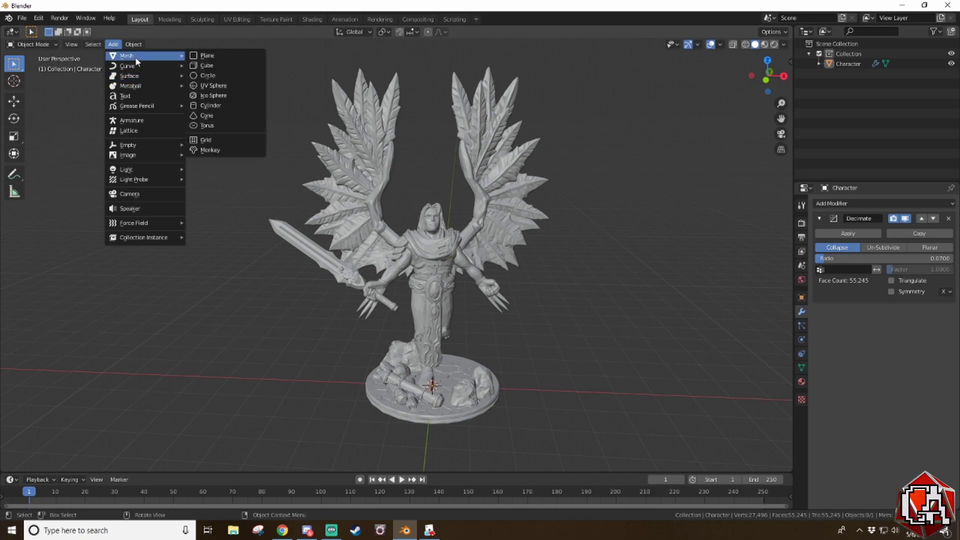
# Step: Add a Cylinder mesh to the scene
pyautogui.click(217, 106)
pyautogui.moveTo(542, 397); pyautogui.dragTo(479, 342, button='middle')
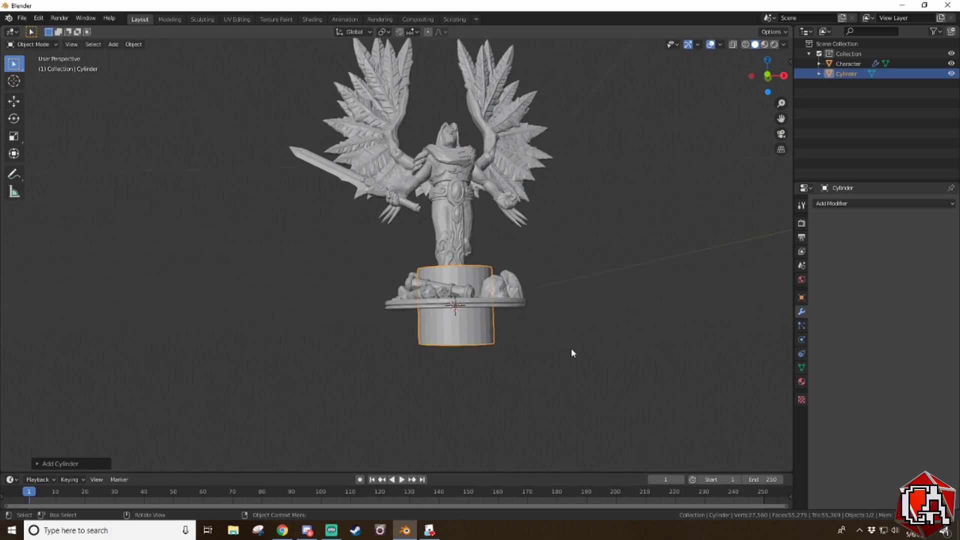
pyautogui.moveTo(571, 350); pyautogui.dragTo(467, 344, button='middle')
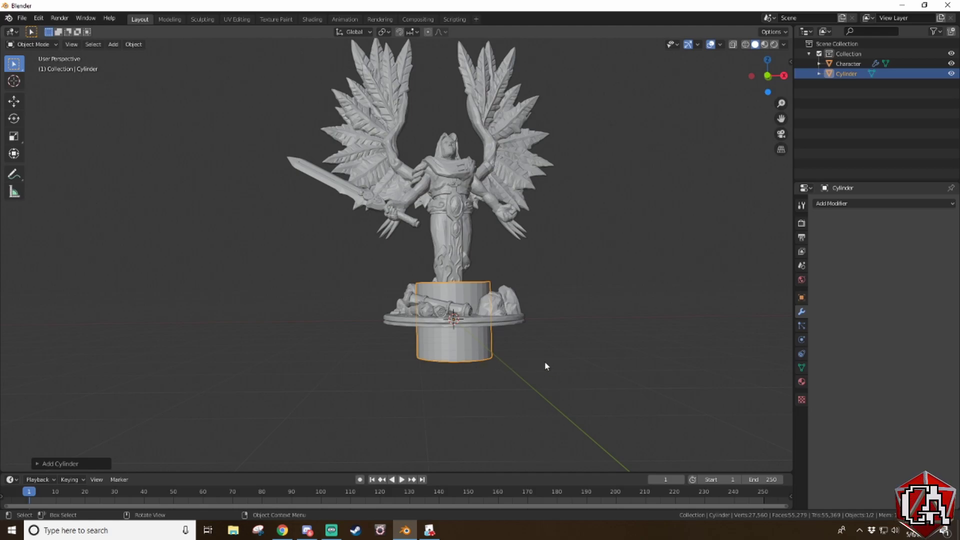
pyautogui.moveTo(547, 367); pyautogui.dragTo(532, 377, button='middle')
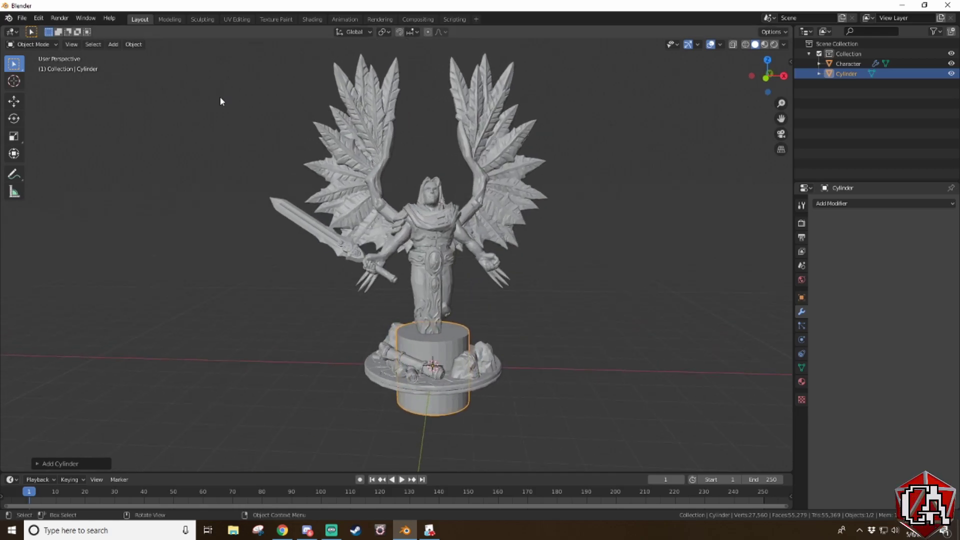
# Step: In Back view, raise the cylinder along Z onto the angel's rubble base
pyautogui.click(15, 102)
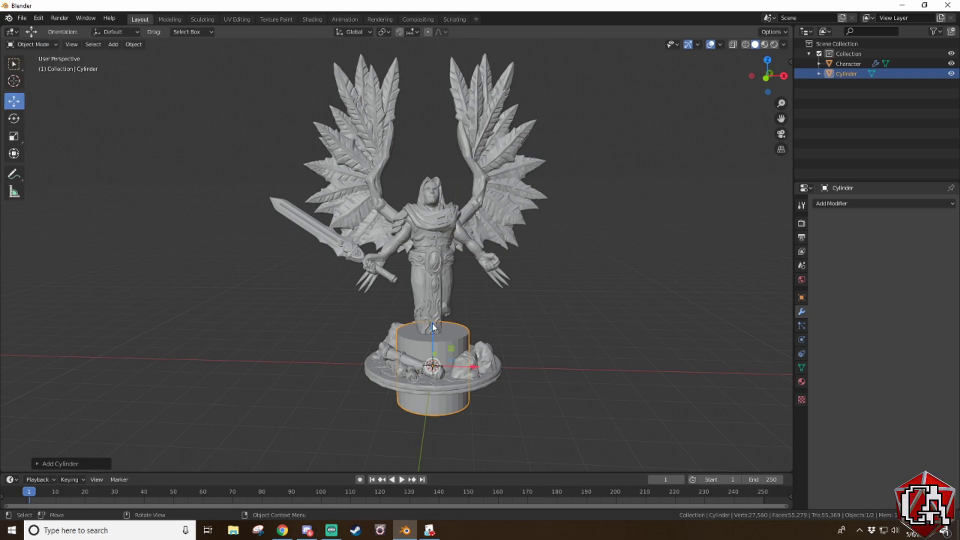
pyautogui.moveTo(516, 335); pyautogui.dragTo(524, 326, button='middle')
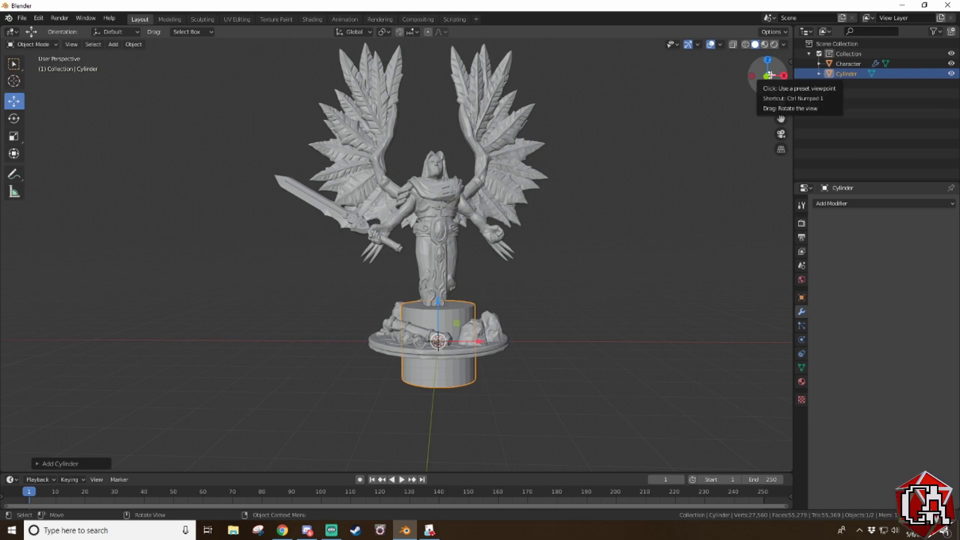
pyautogui.click(770, 75)
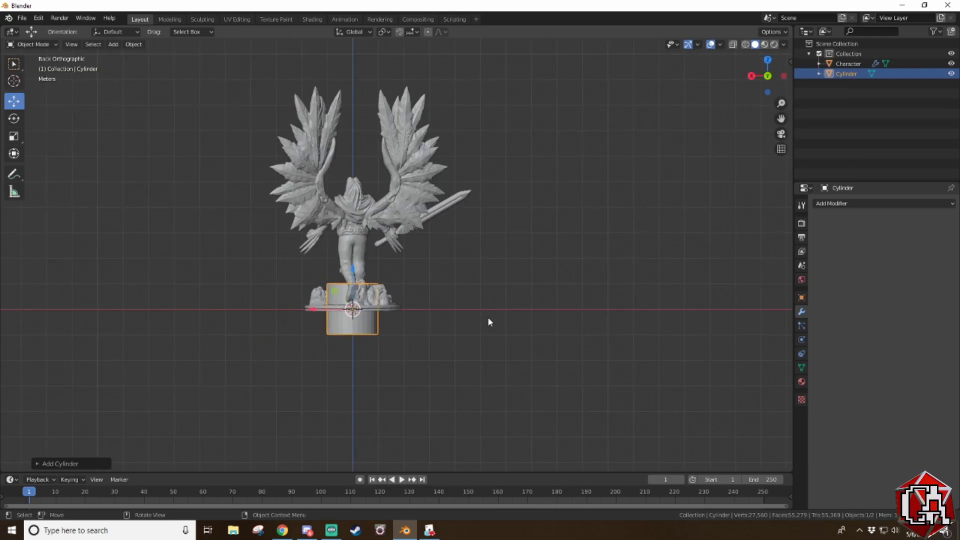
pyautogui.scroll(3, 489, 320)
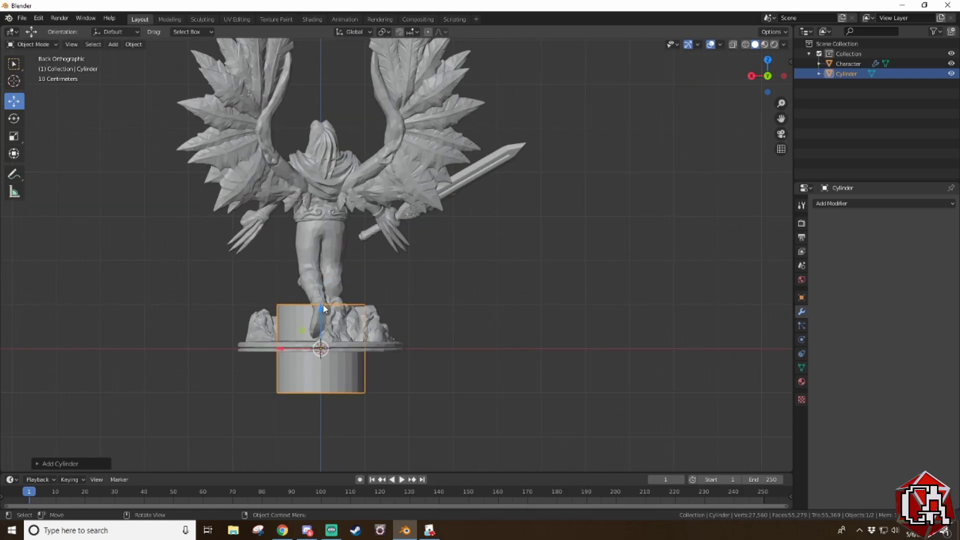
pyautogui.moveTo(321, 307); pyautogui.dragTo(329, 263)
pyautogui.moveTo(395, 403); pyautogui.dragTo(588, 411, button='middle')
pyautogui.scroll(-6, 588, 411)
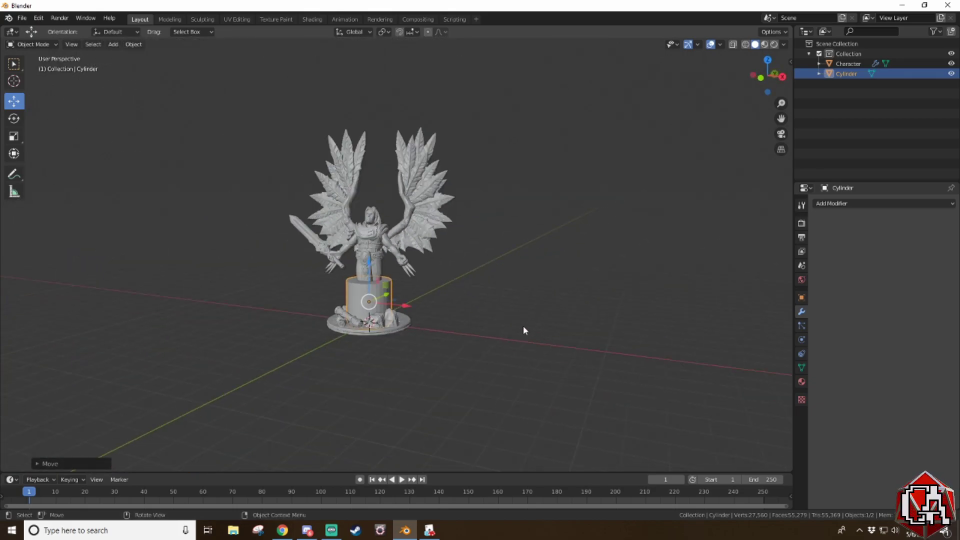
pyautogui.scroll(4, 556, 340)
pyautogui.scroll(-2, 558, 339)
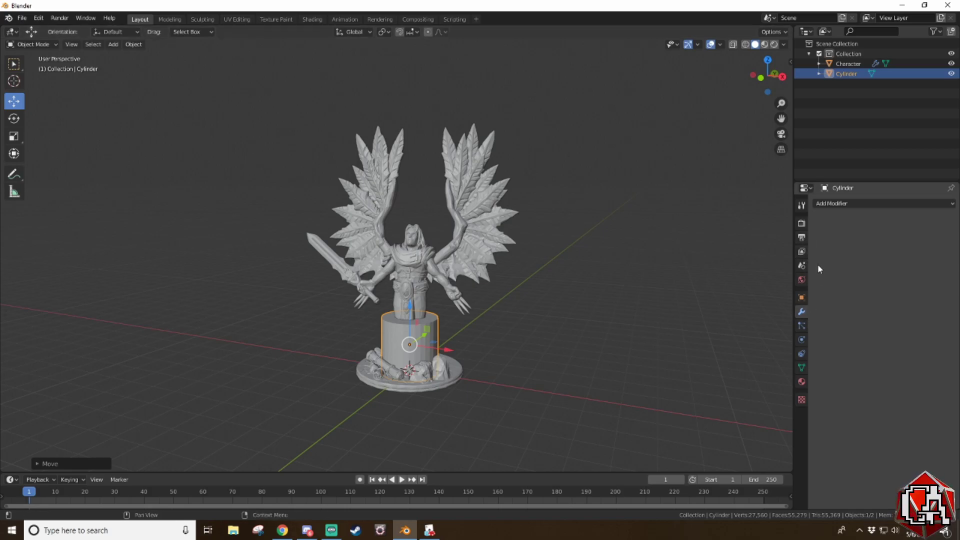
# Step: Scale the cylinder uniformly to about 1.643
pyautogui.click(802, 297)
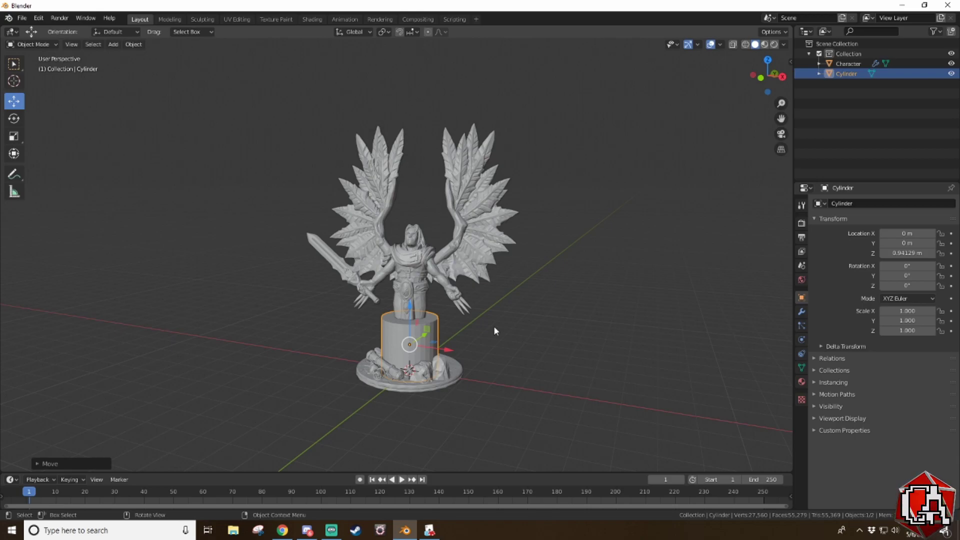
pyautogui.press('s')
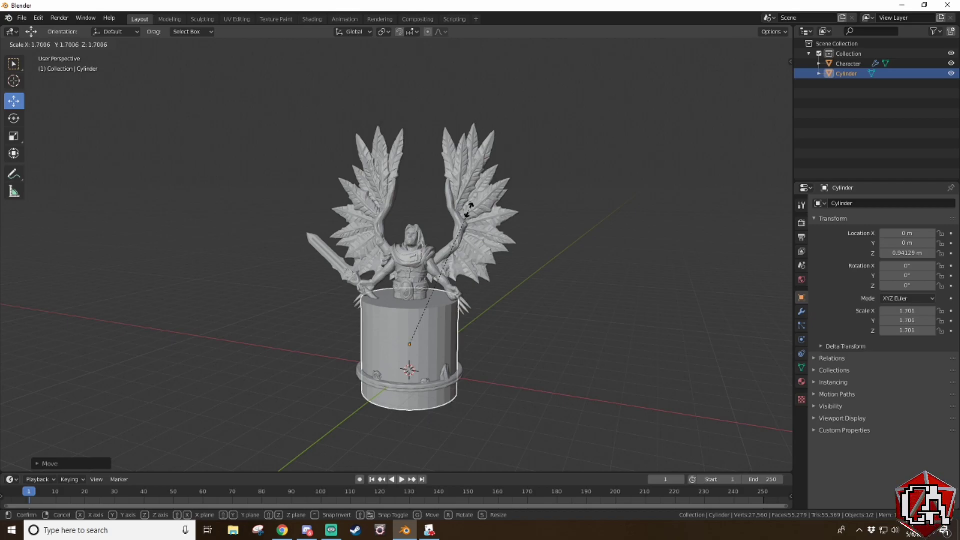
pyautogui.click(468, 214)
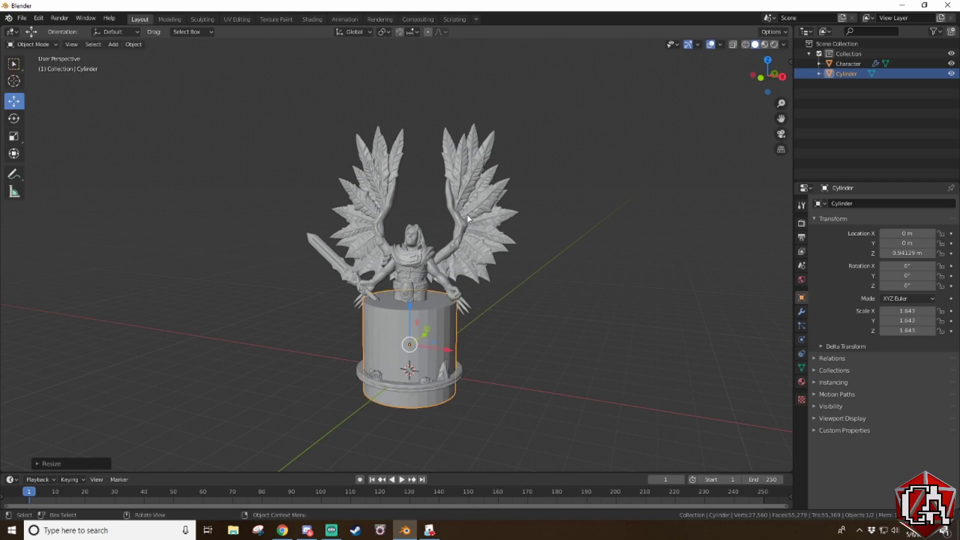
# Step: Set the cylinder's Z scale to 2.5 in the Object properties, leaving Location X unchanged
pyautogui.click(908, 320)
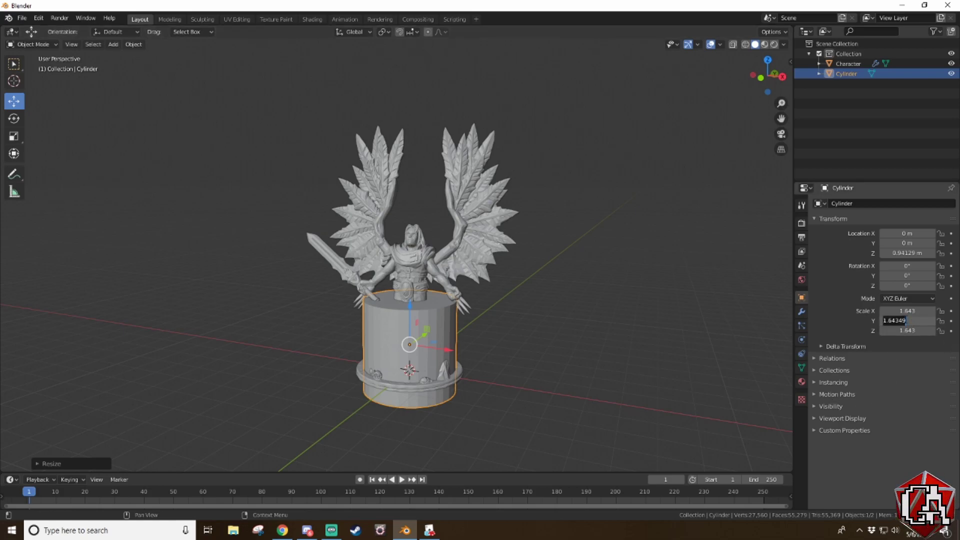
pyautogui.click(914, 330)
pyautogui.write('2')
pyautogui.press('Tab')
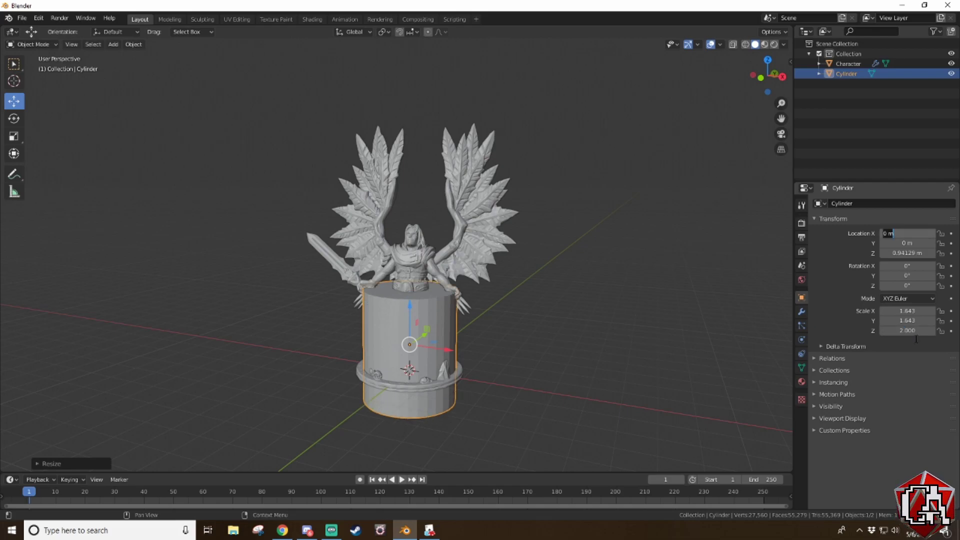
pyautogui.press('Escape')
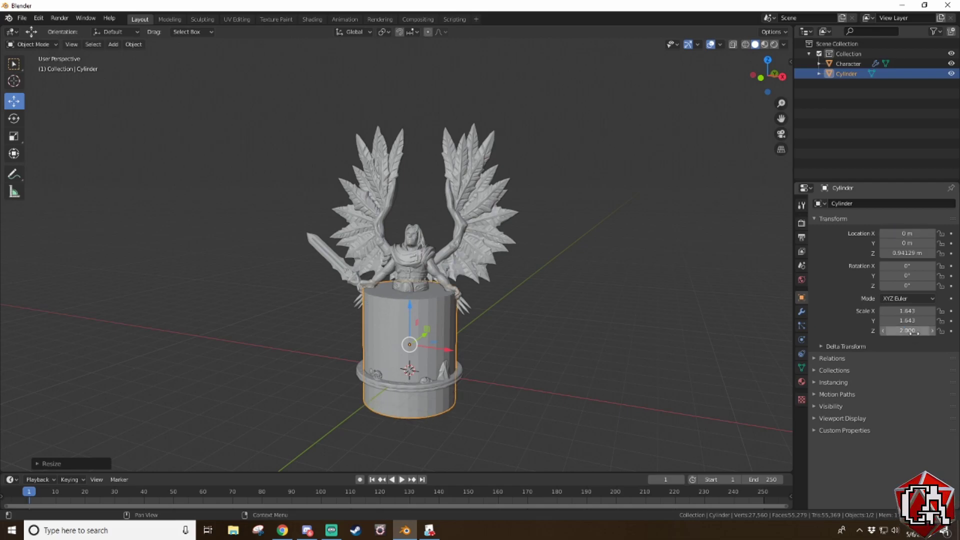
pyautogui.click(914, 332)
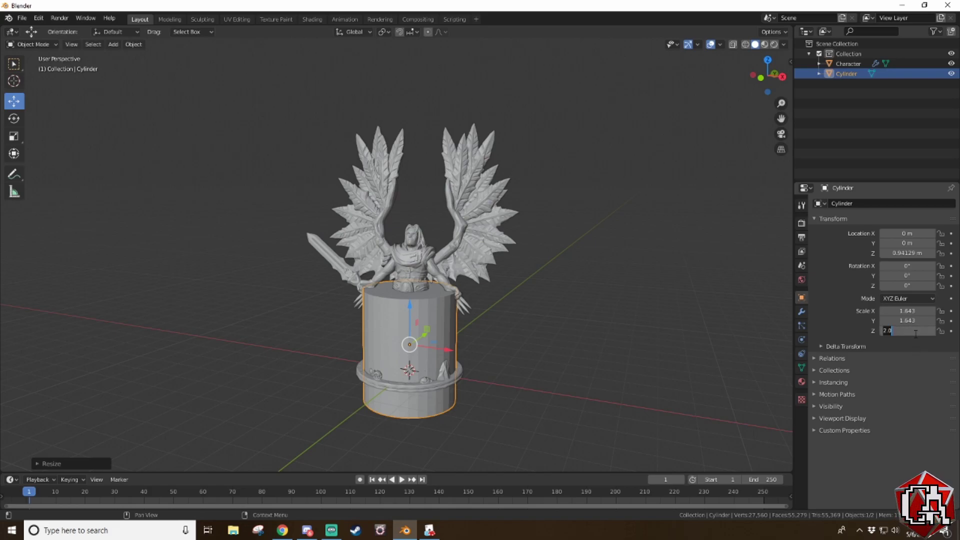
pyautogui.write('2.5')
pyautogui.press('Tab')
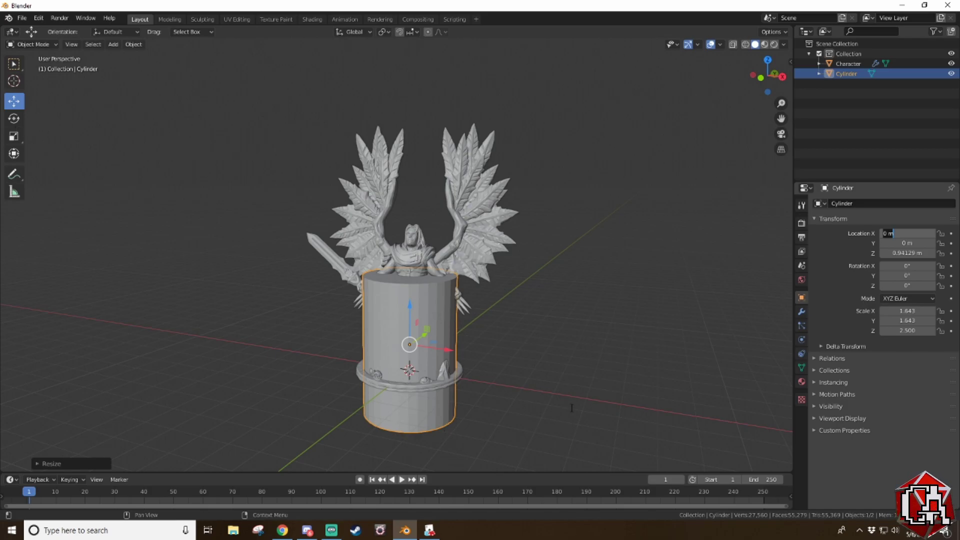
pyautogui.press('Return')
pyautogui.moveTo(558, 384); pyautogui.dragTo(565, 376, button='middle')
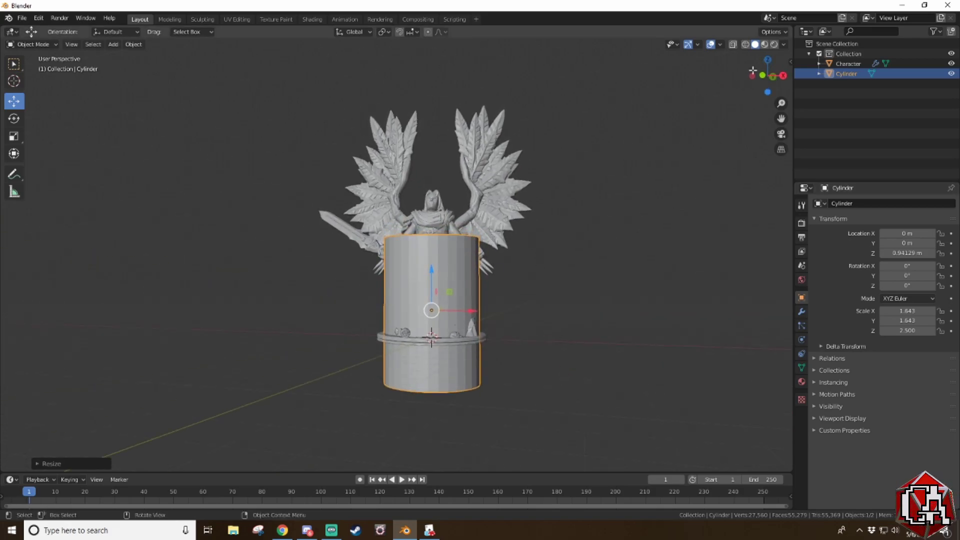
# Step: In Back view, lift the cylinder to a Z location of 2.4463 m above the base
pyautogui.click(773, 77)
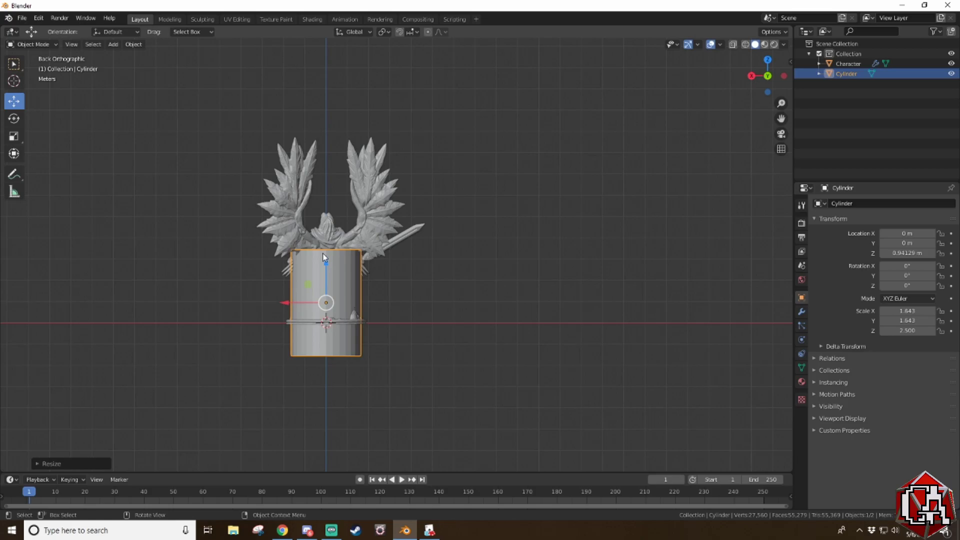
pyautogui.moveTo(326, 265); pyautogui.dragTo(325, 228)
pyautogui.click(463, 301)
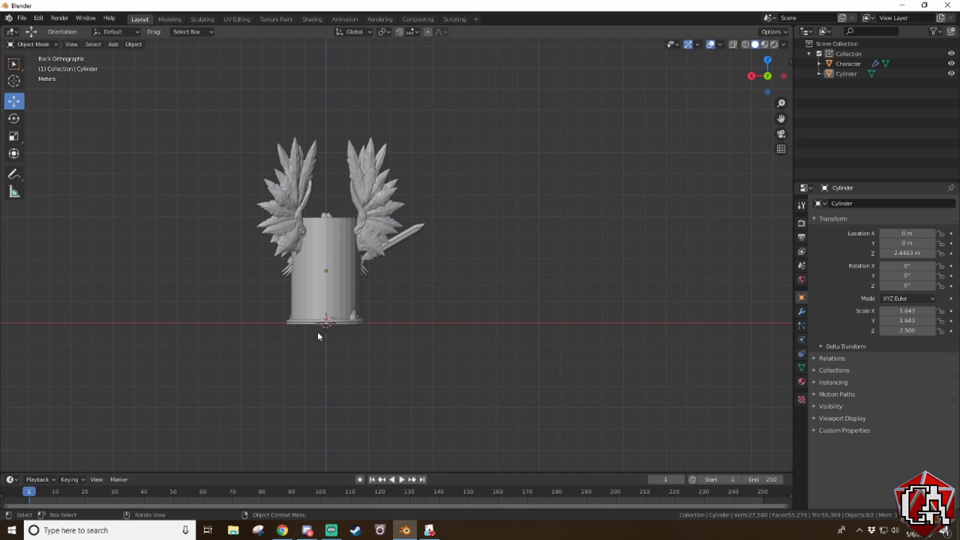
pyautogui.moveTo(334, 366); pyautogui.dragTo(543, 383, button='middle')
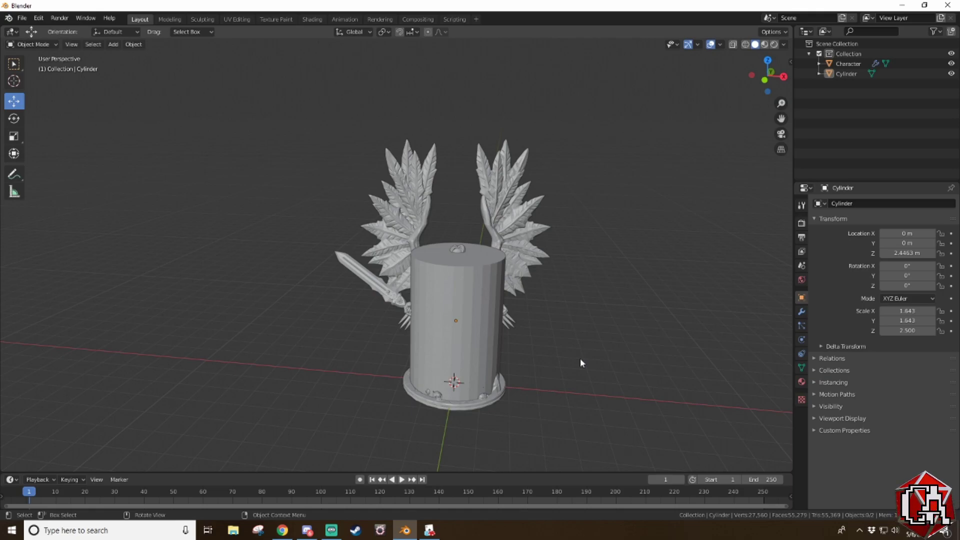
# Step: Delete the Character, export the cylinder as AngelDude_Collison.obj, and minimize Blender
pyautogui.click(511, 226)
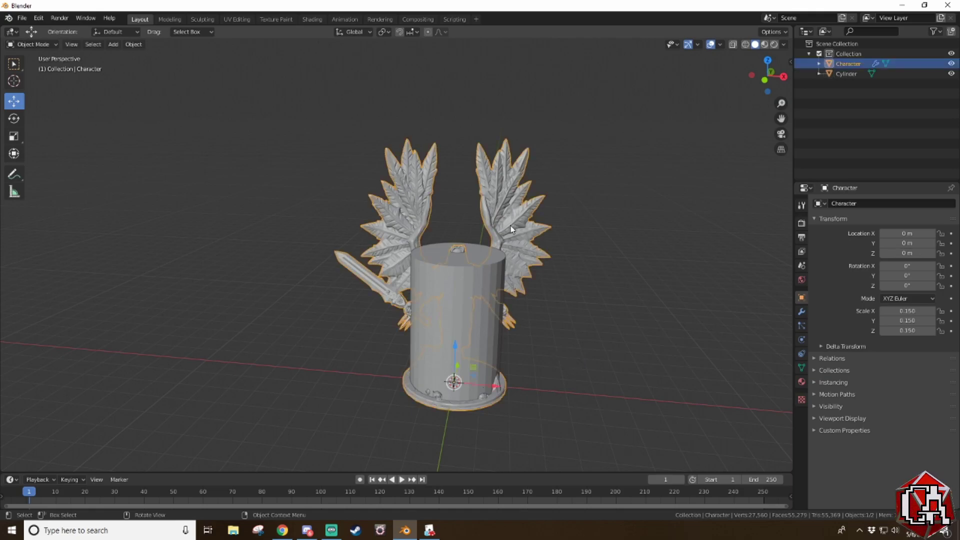
pyautogui.press('Delete')
pyautogui.click(22, 18)
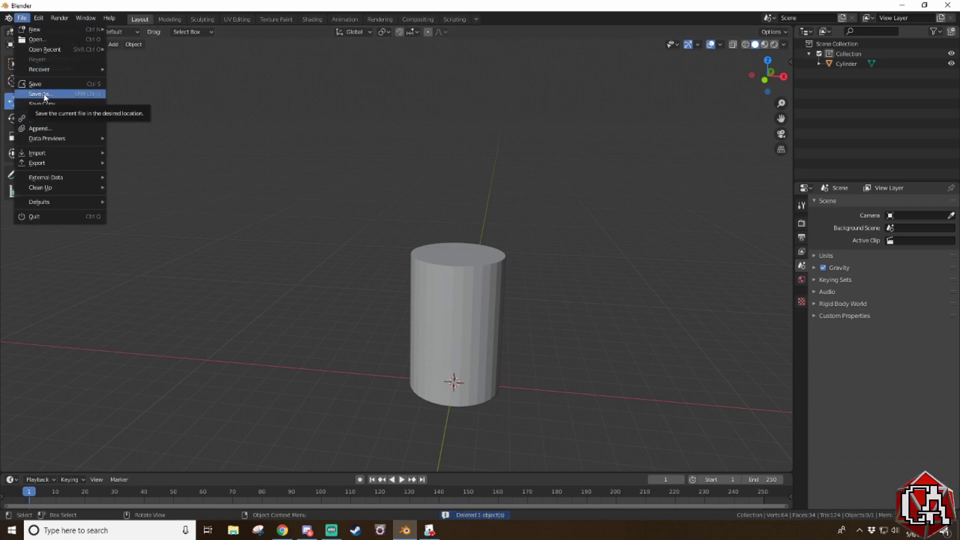
pyautogui.moveTo(44, 164)
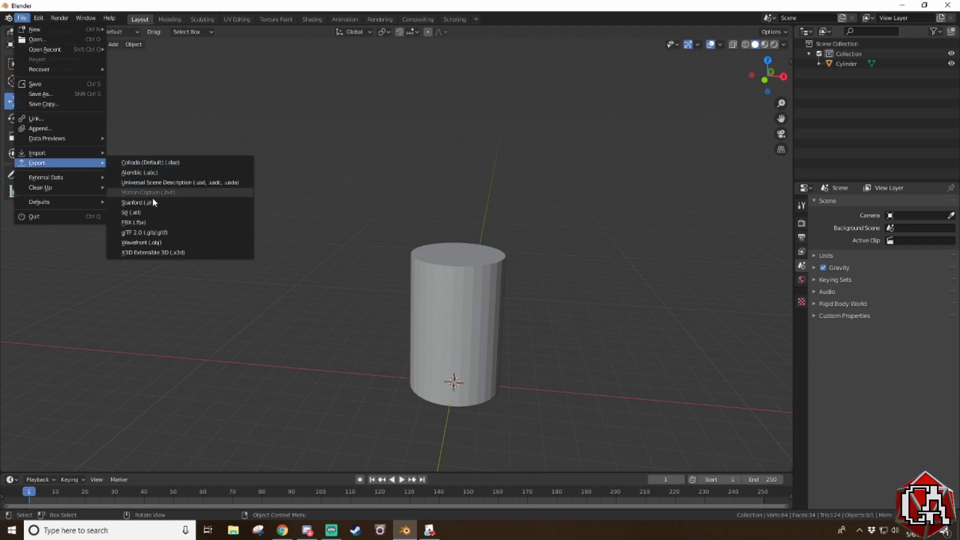
pyautogui.click(145, 243)
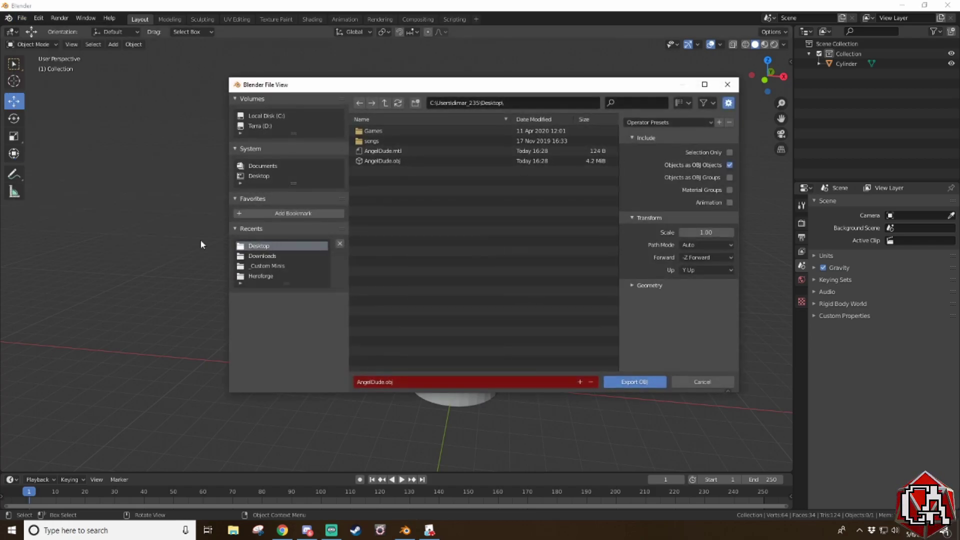
pyautogui.click(394, 381)
pyautogui.click(383, 382)
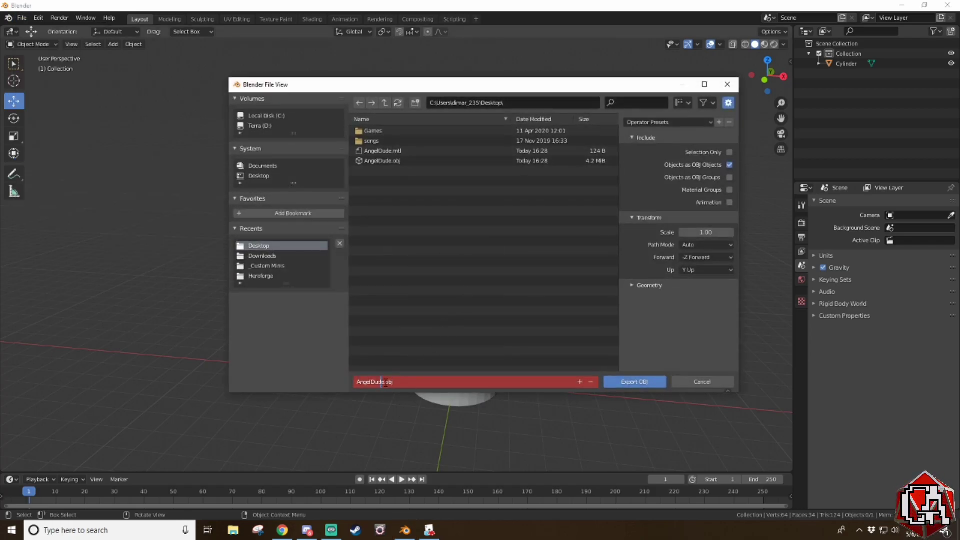
pyautogui.write('_Coll')
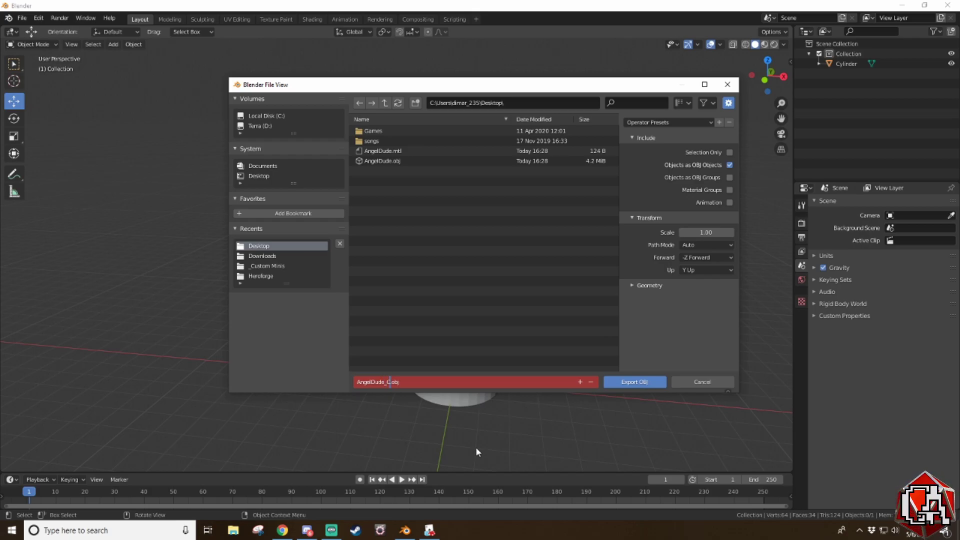
pyautogui.write('ison')
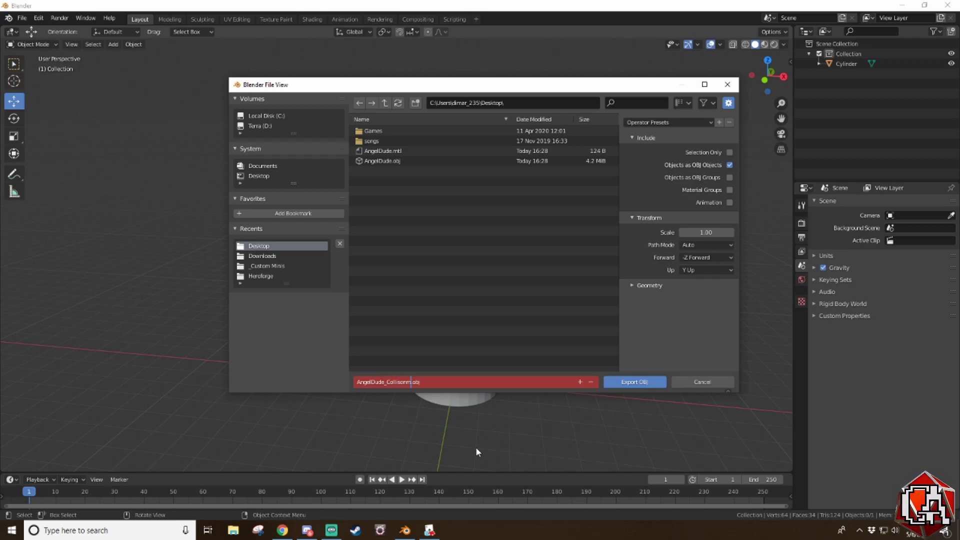
pyautogui.click(651, 384)
pyautogui.click(651, 383)
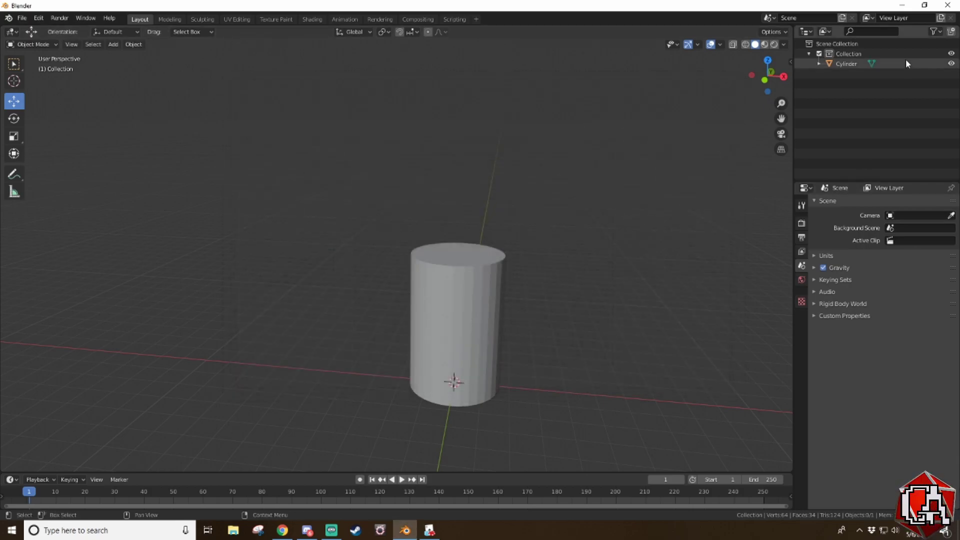
pyautogui.click(901, 5)
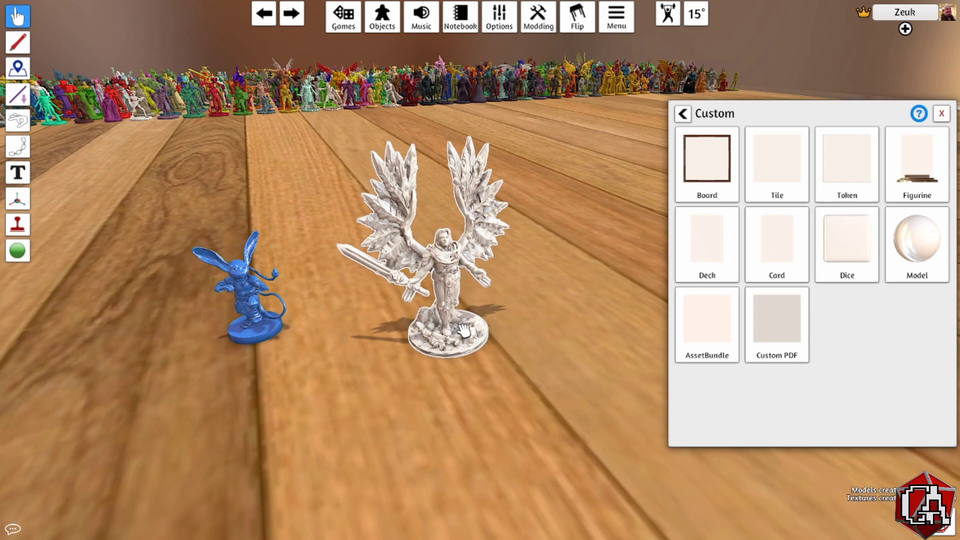
# Step: Set the angel's custom model mesh to AngelDude.obj, uploaded to the Steam Cloud
pyautogui.rightClick(464, 330)
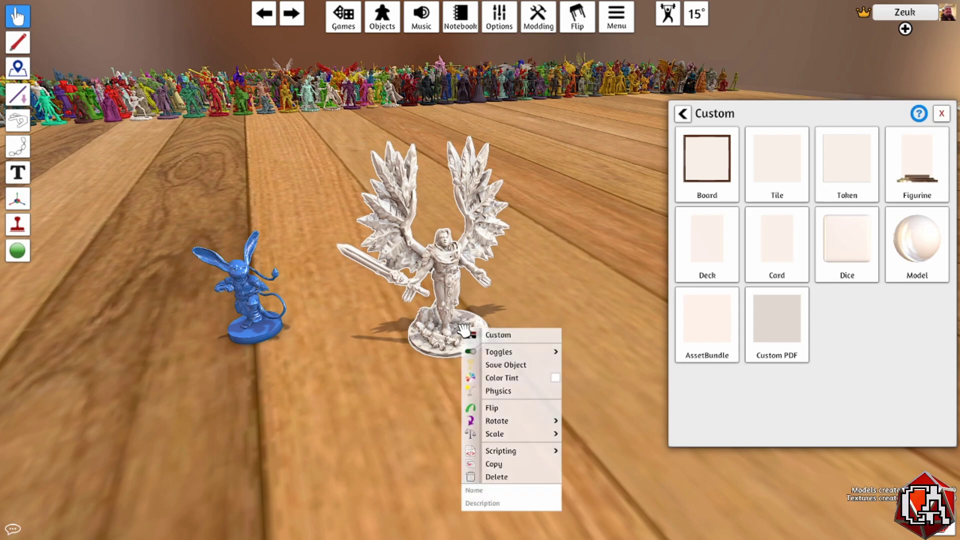
pyautogui.click(498, 336)
pyautogui.click(522, 187)
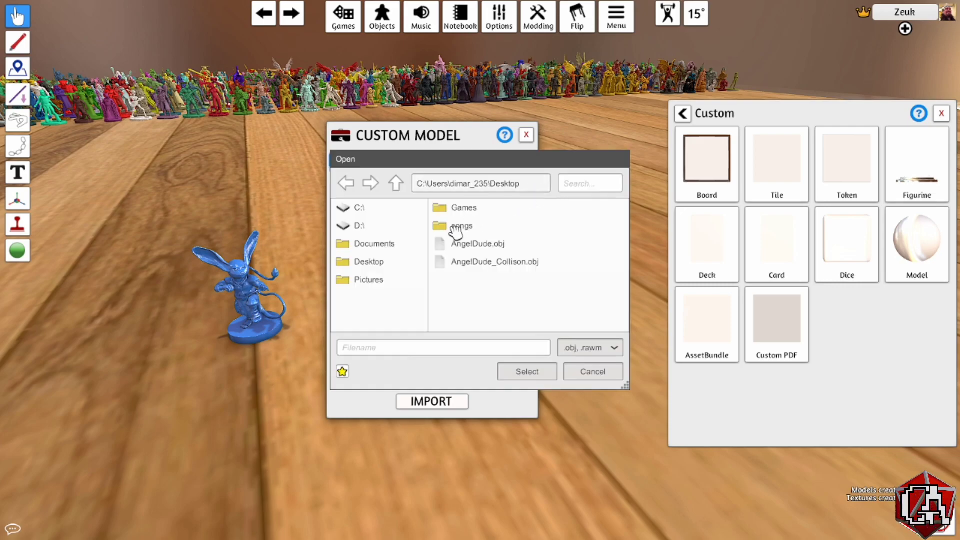
pyautogui.click(488, 244)
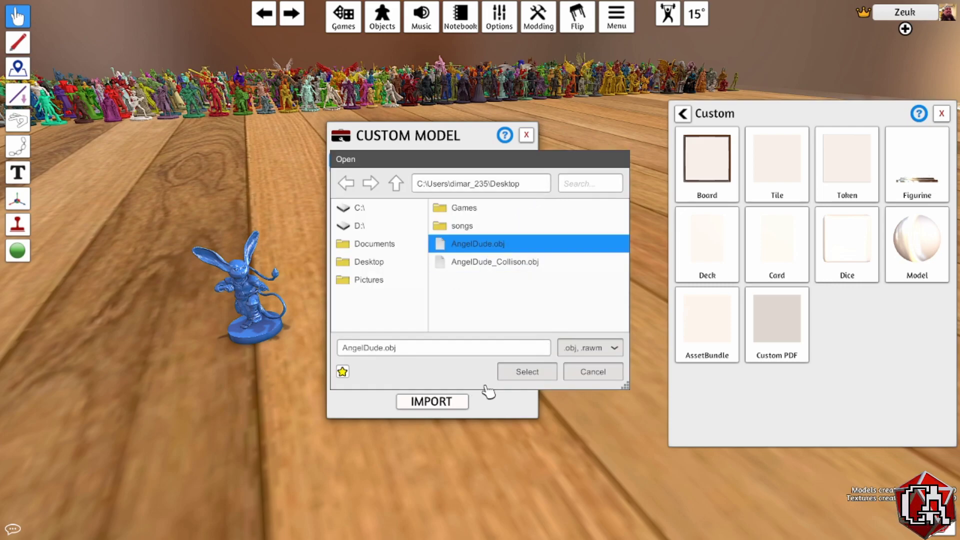
pyautogui.click(527, 372)
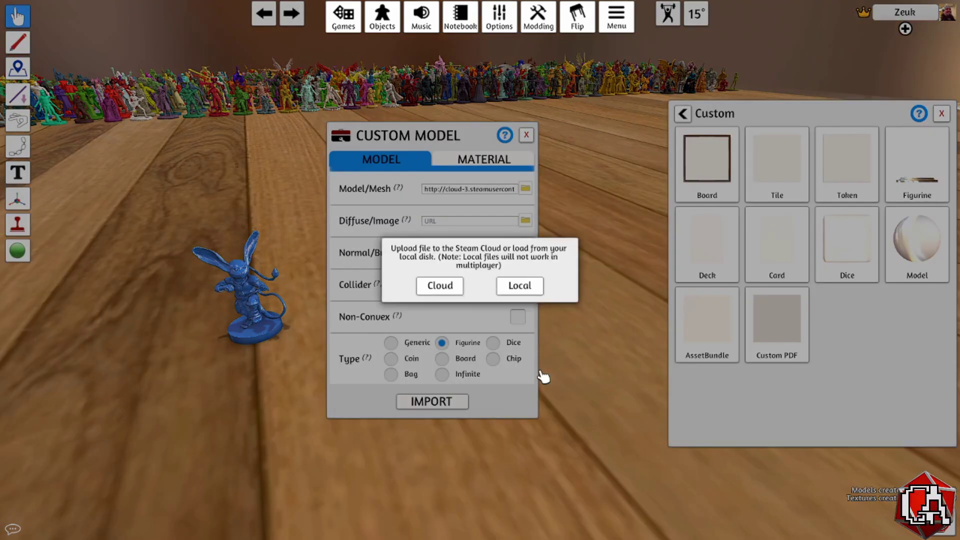
pyautogui.click(439, 287)
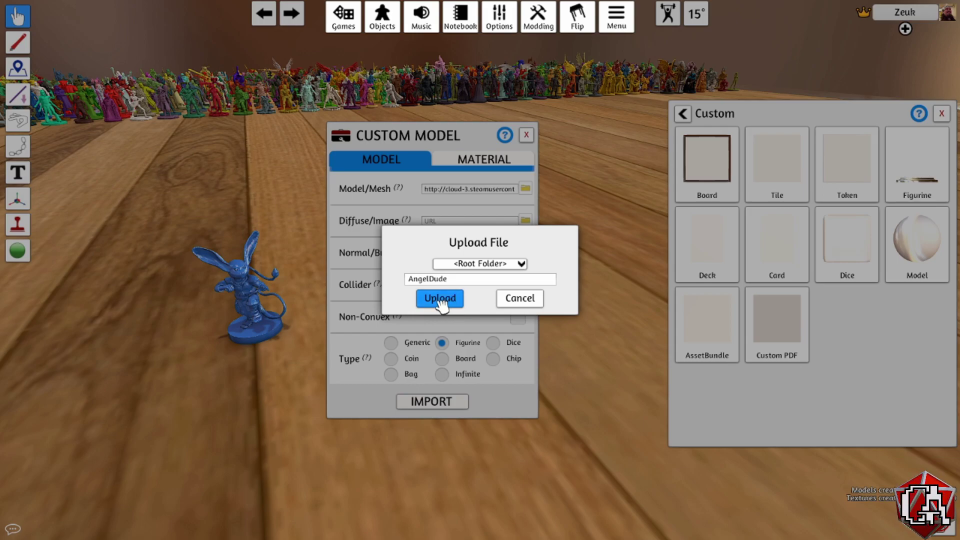
pyautogui.click(440, 299)
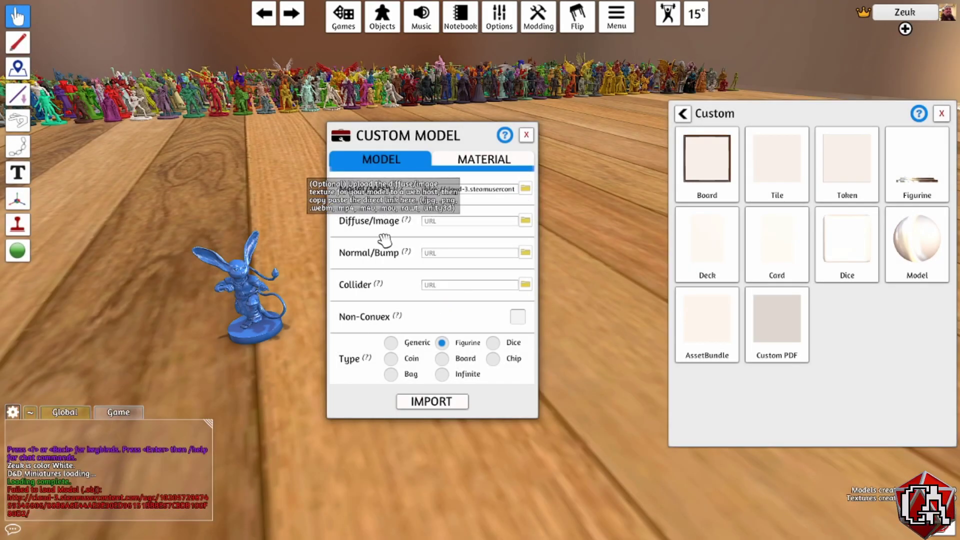
# Step: Set AngelDude_Collison.obj as the angel's collider, uploaded to the Steam Cloud
pyautogui.click(525, 284)
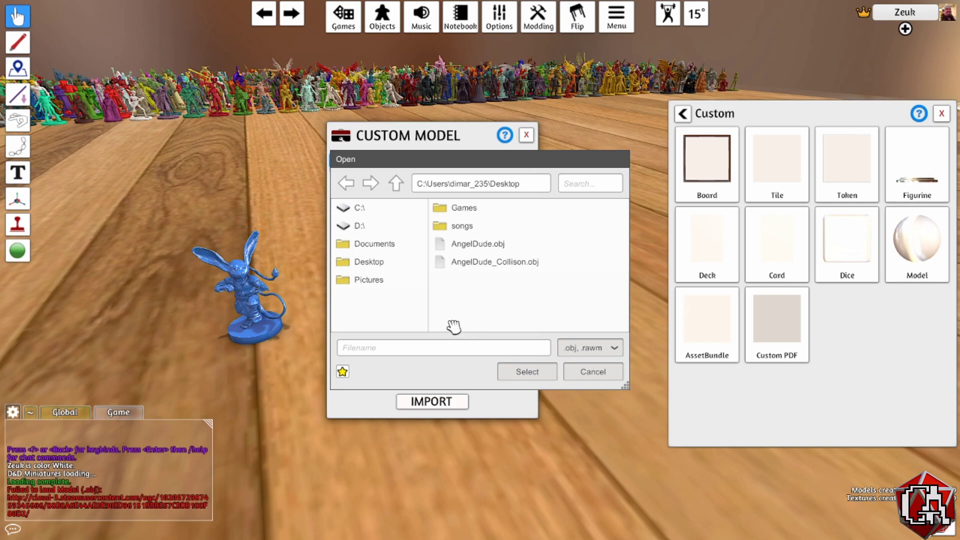
pyautogui.click(514, 264)
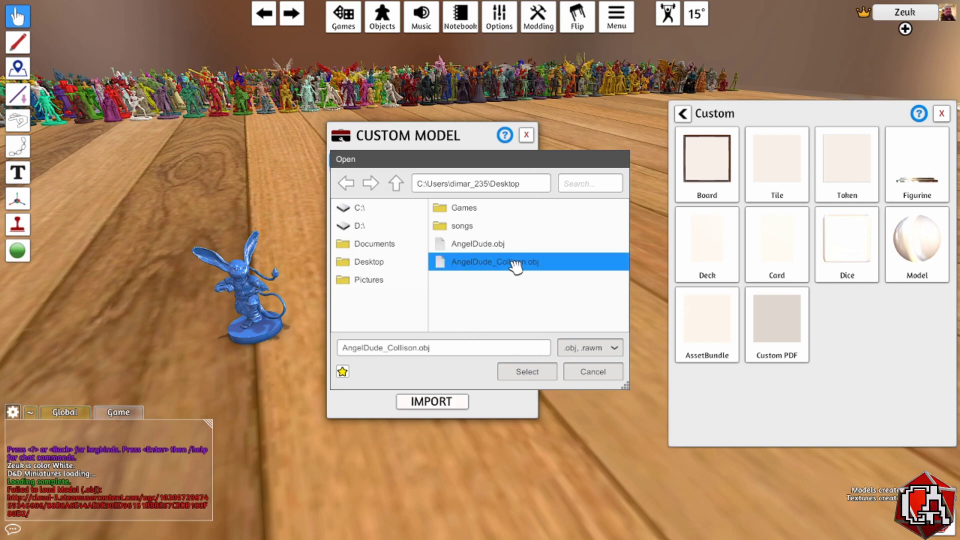
pyautogui.click(539, 374)
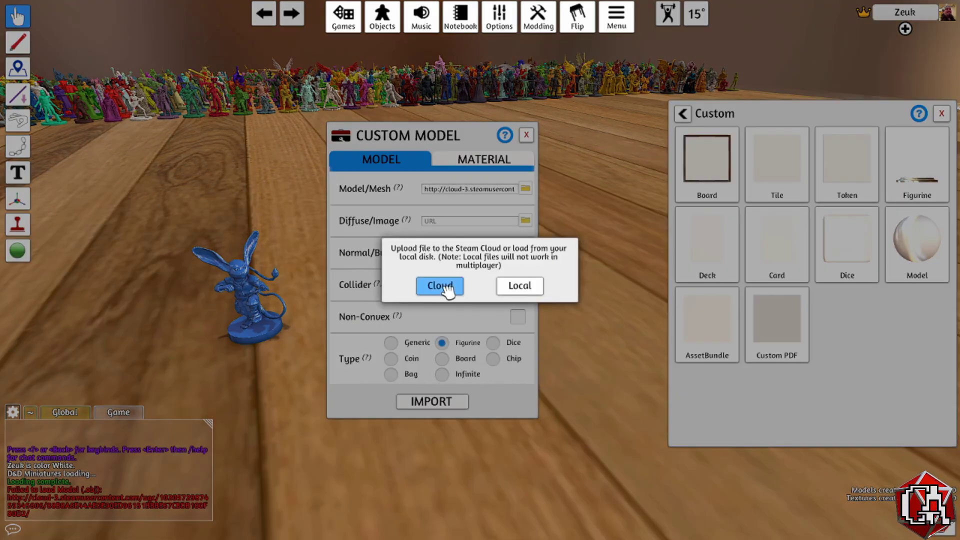
pyautogui.click(446, 291)
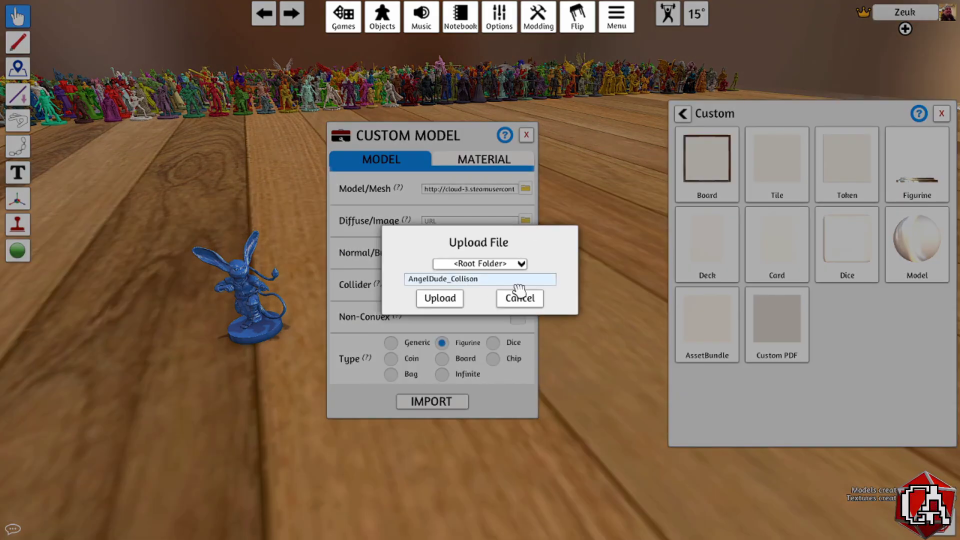
pyautogui.click(443, 300)
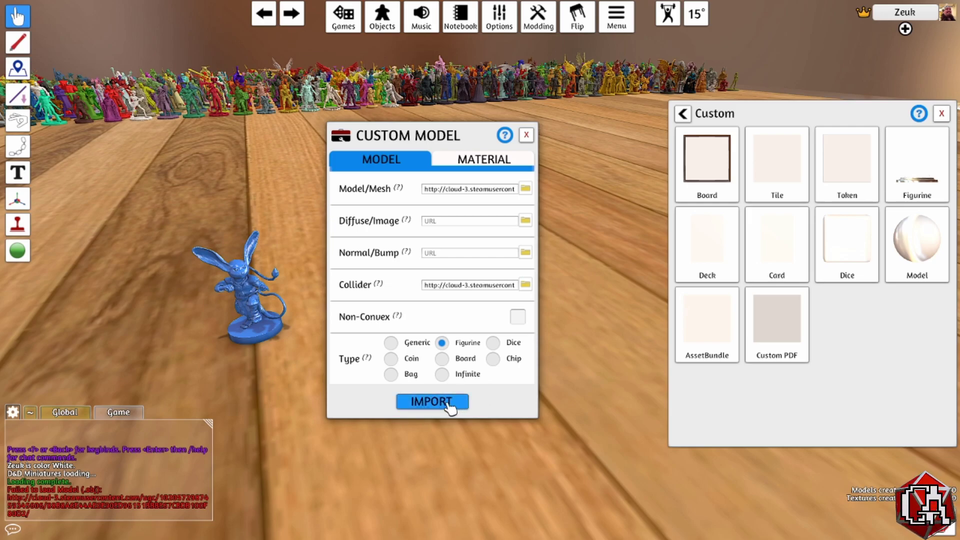
# Step: Keep Plastic as the angel's material and re-import the figurine onto the table
pyautogui.click(487, 161)
pyautogui.click(478, 190)
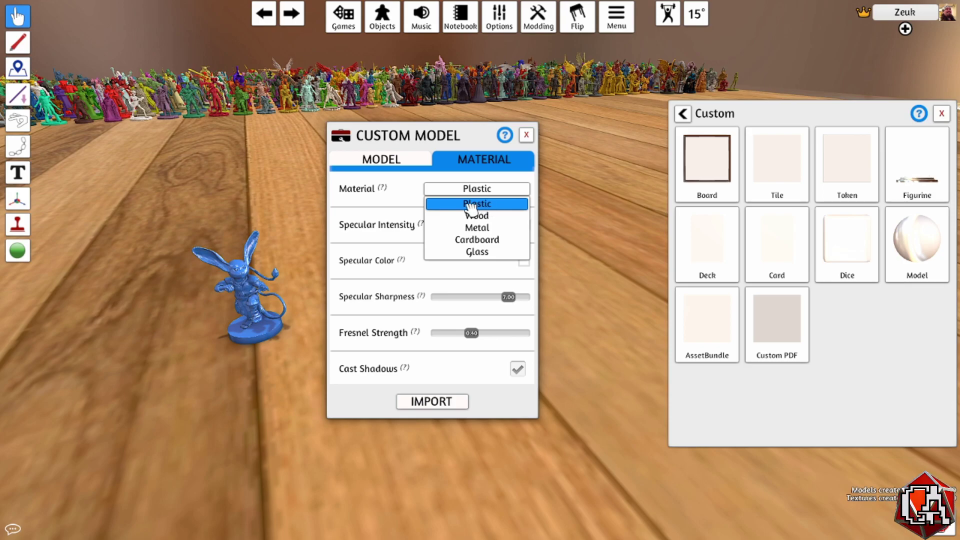
pyautogui.click(473, 203)
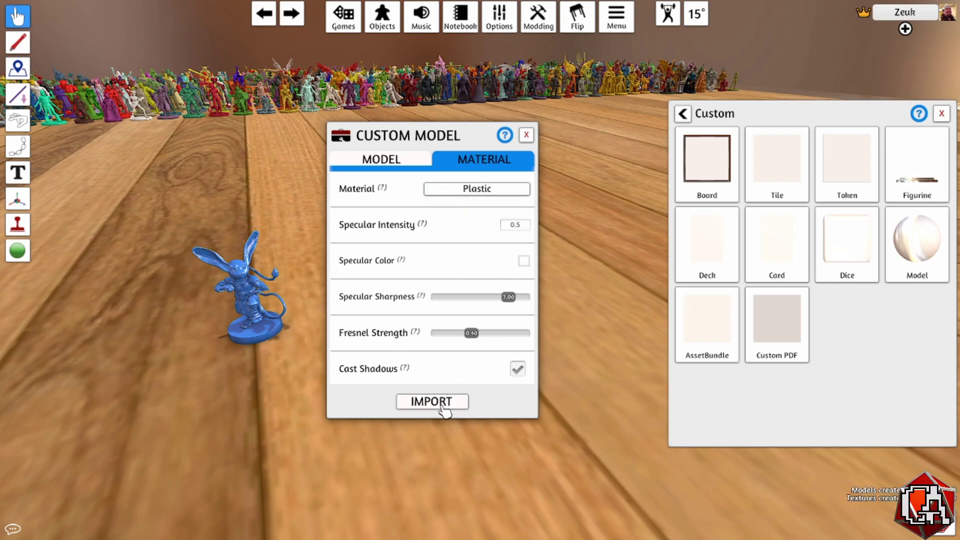
pyautogui.click(391, 160)
pyautogui.click(456, 403)
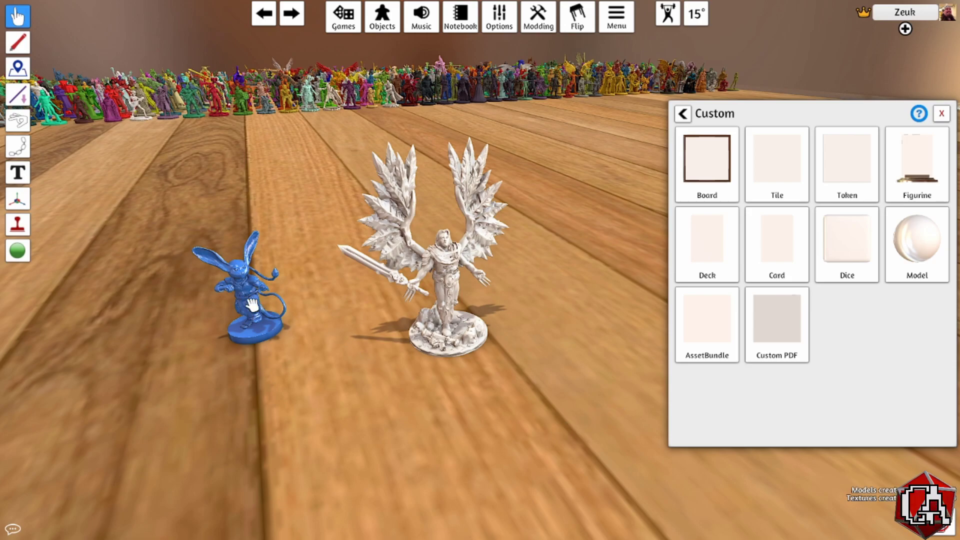
# Step: Push the blue rabbit figurine against the angel's base to test the new collider
pyautogui.moveTo(252, 304); pyautogui.dragTo(353, 332)
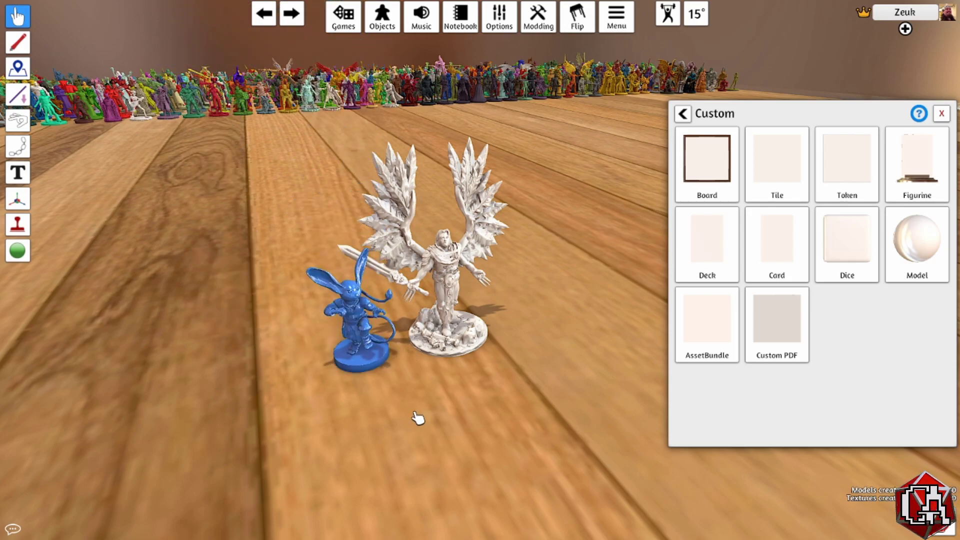
pyautogui.rightClick(368, 345)
pyautogui.moveTo(440, 371)
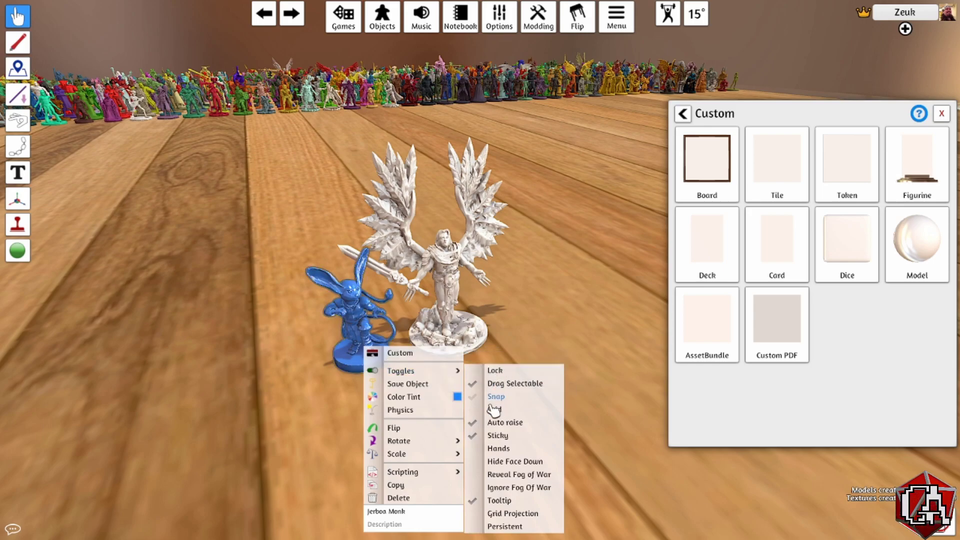
pyautogui.moveTo(350, 367); pyautogui.dragTo(363, 344)
# Step: Toss the blue rabbit and the angel with R and let both land beside each other
pyautogui.press('r')
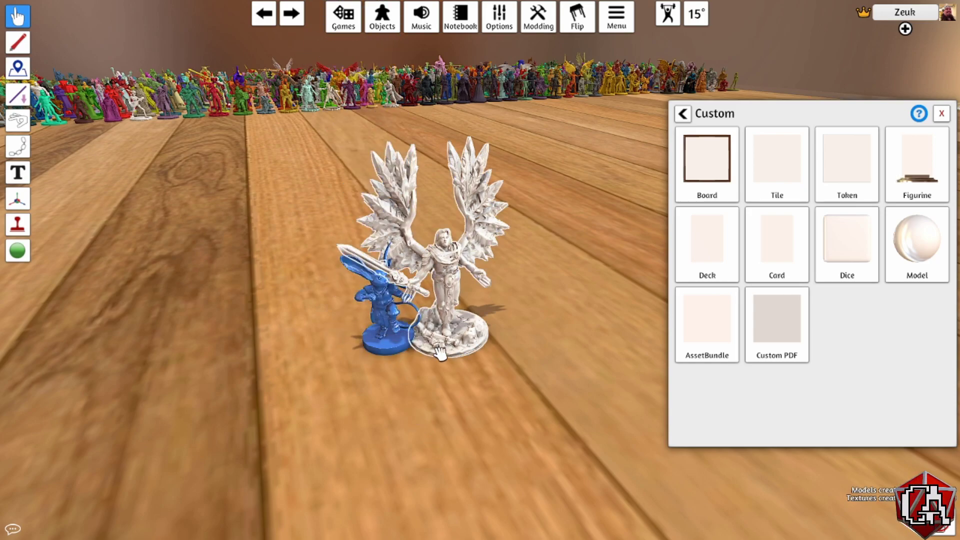
pyautogui.press('r')
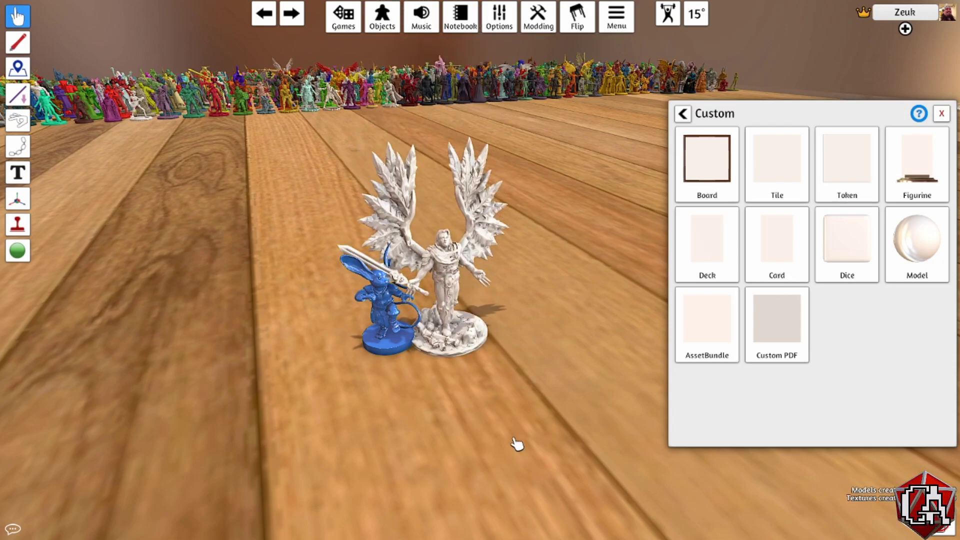
pyautogui.press('r')
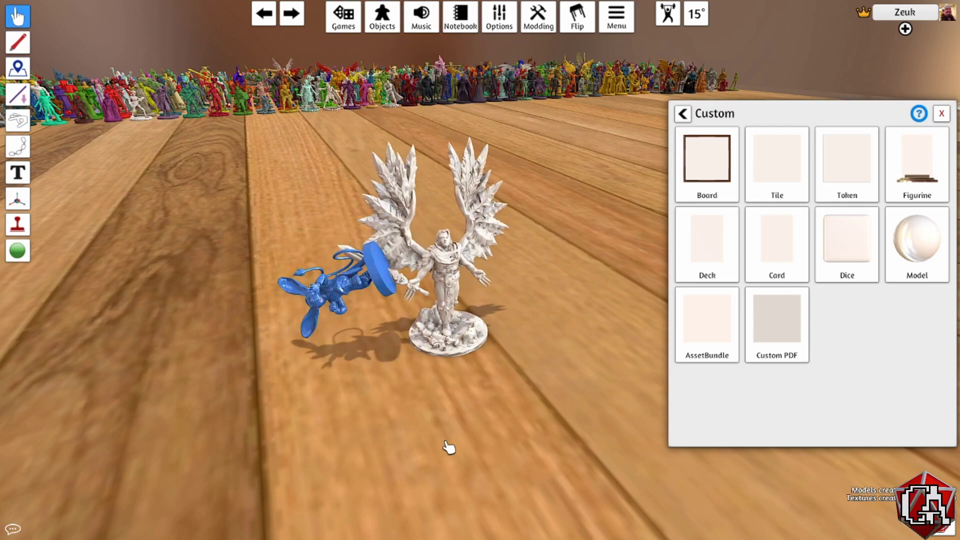
pyautogui.press('r')
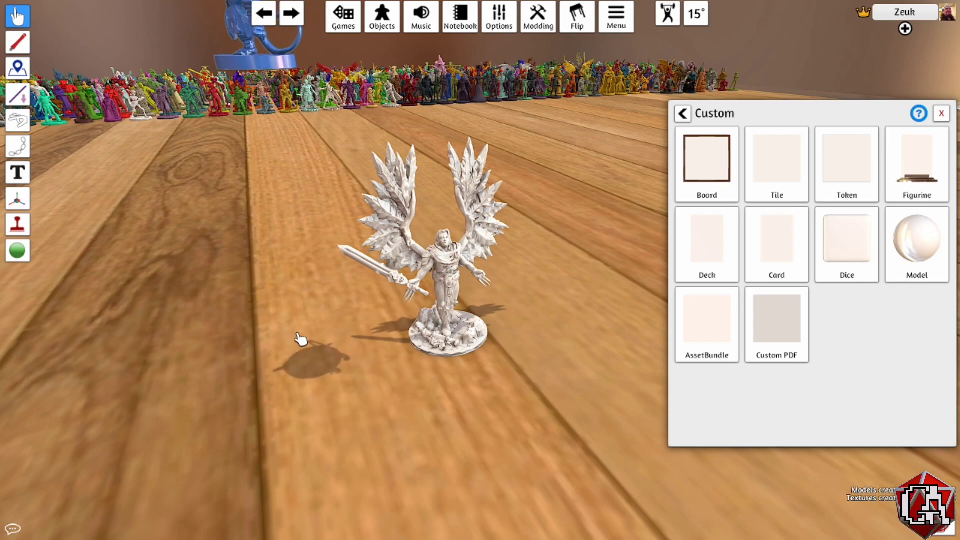